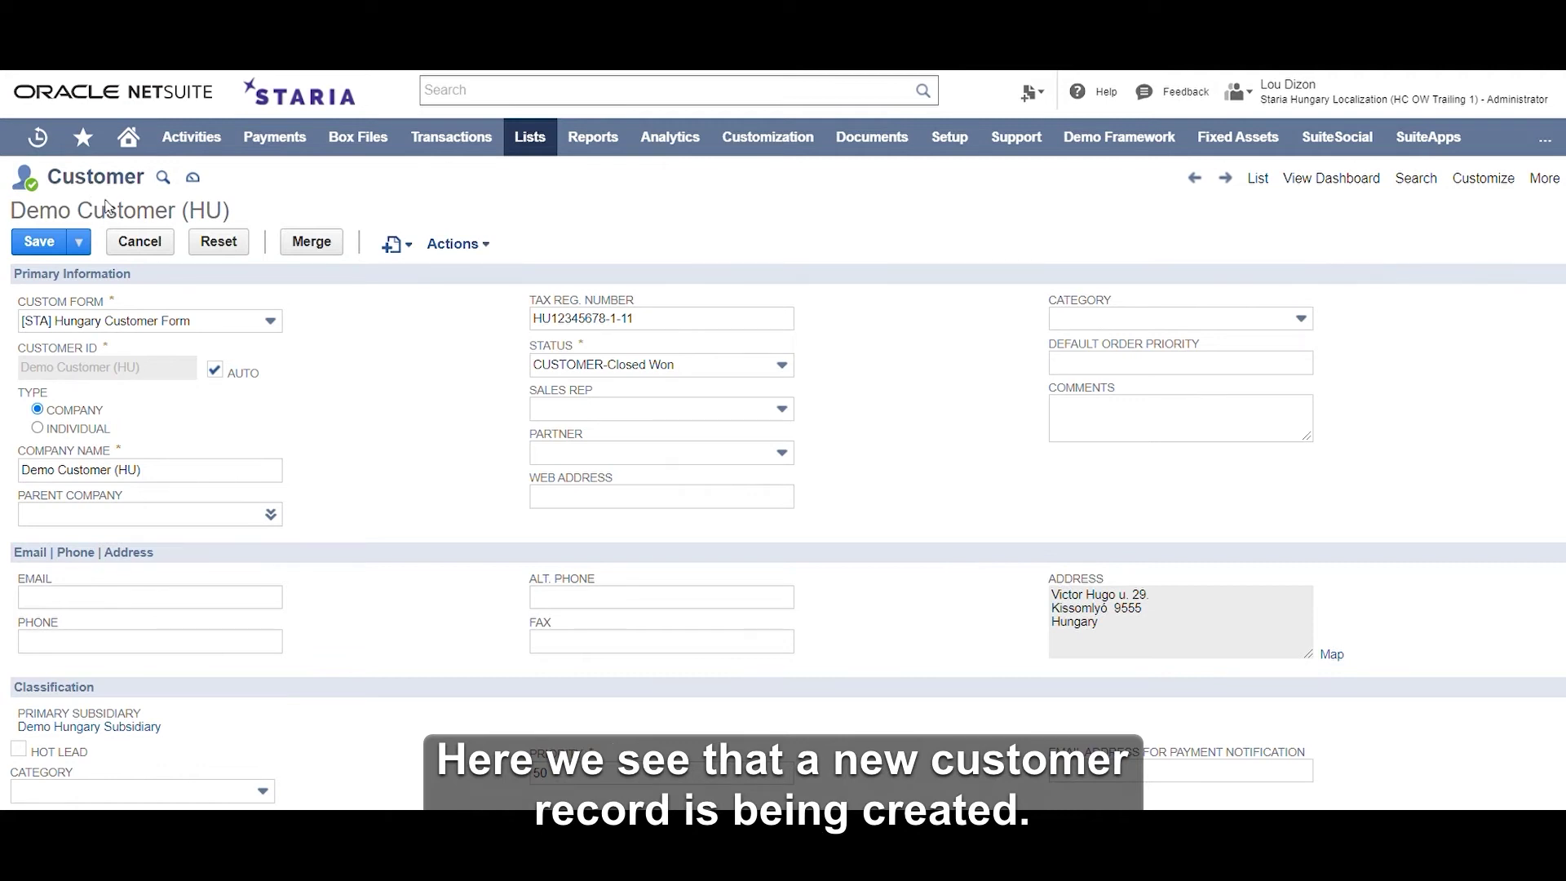
# Step: Open the customer's address entry, check that the billing country is Hungary, and confirm the address line
pyautogui.scroll(-3, 400, 495)
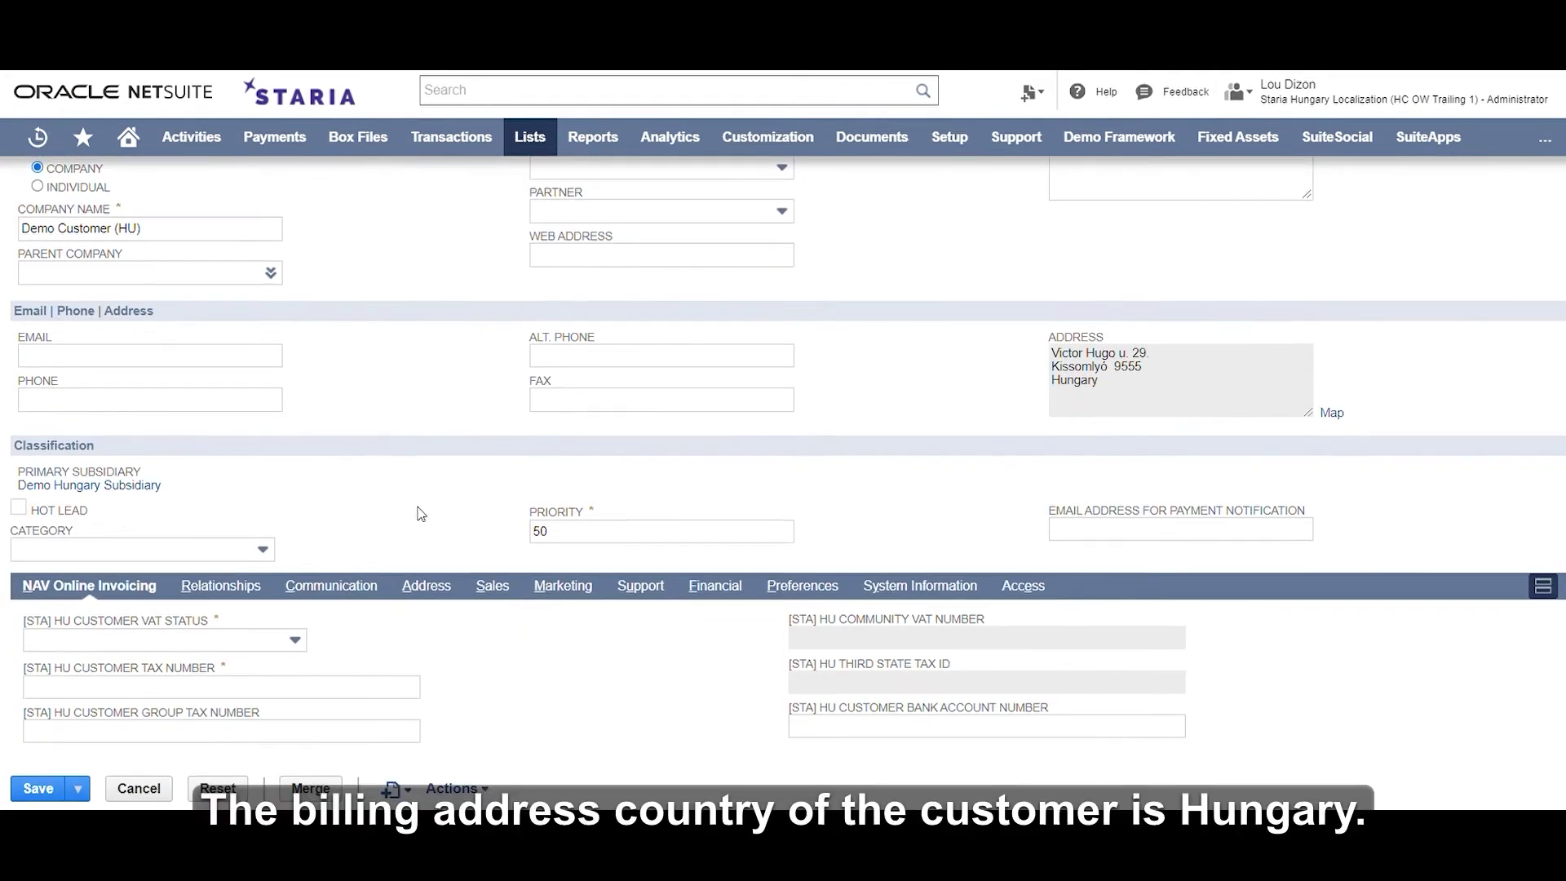
pyautogui.click(419, 596)
pyautogui.click(1459, 650)
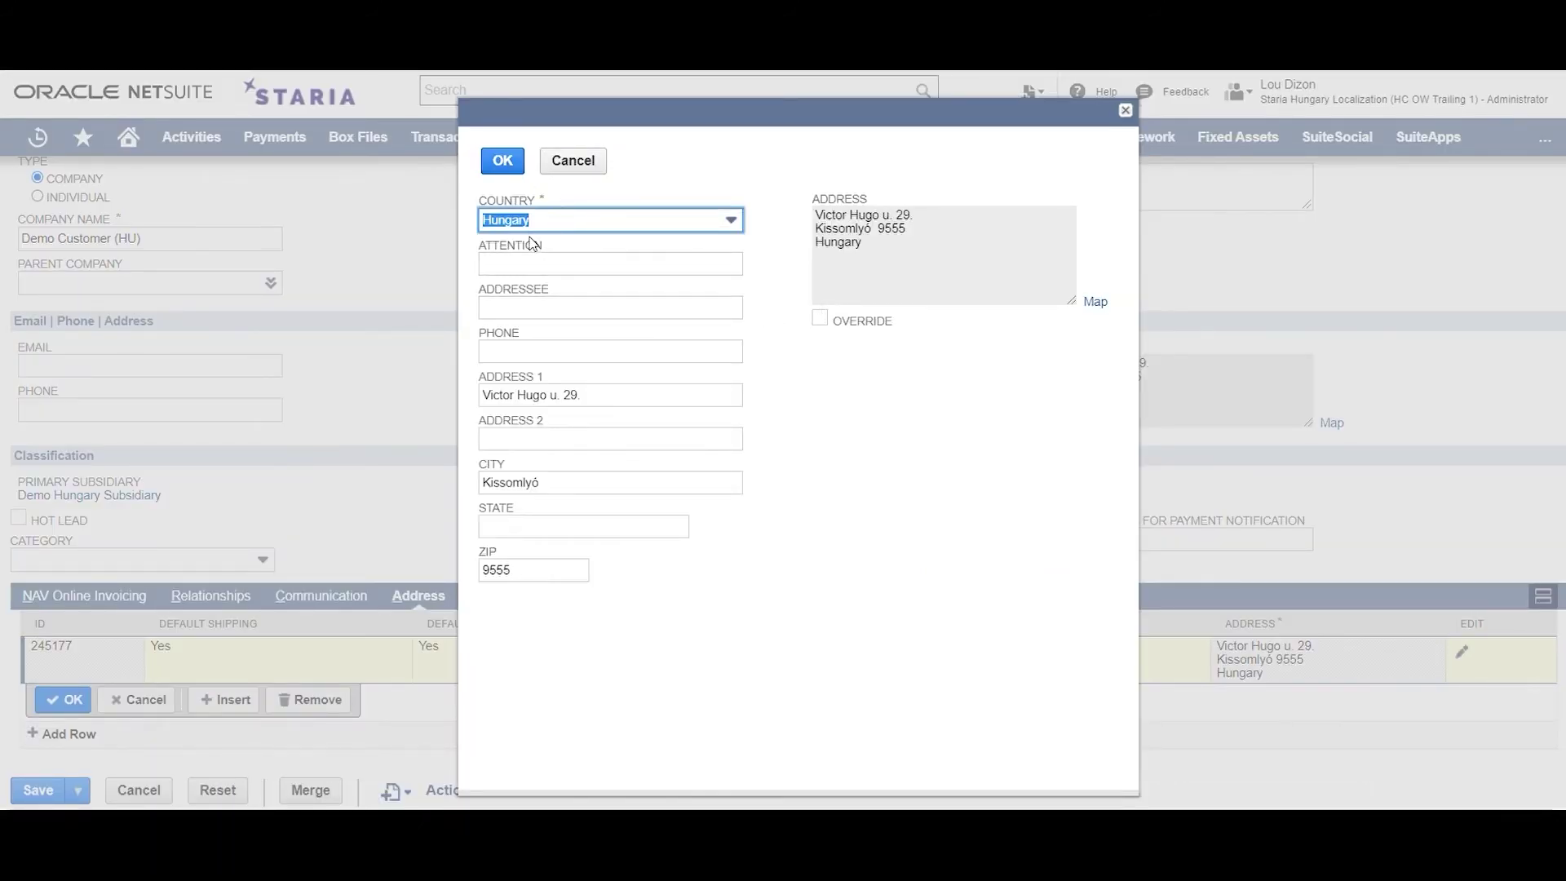
pyautogui.click(501, 160)
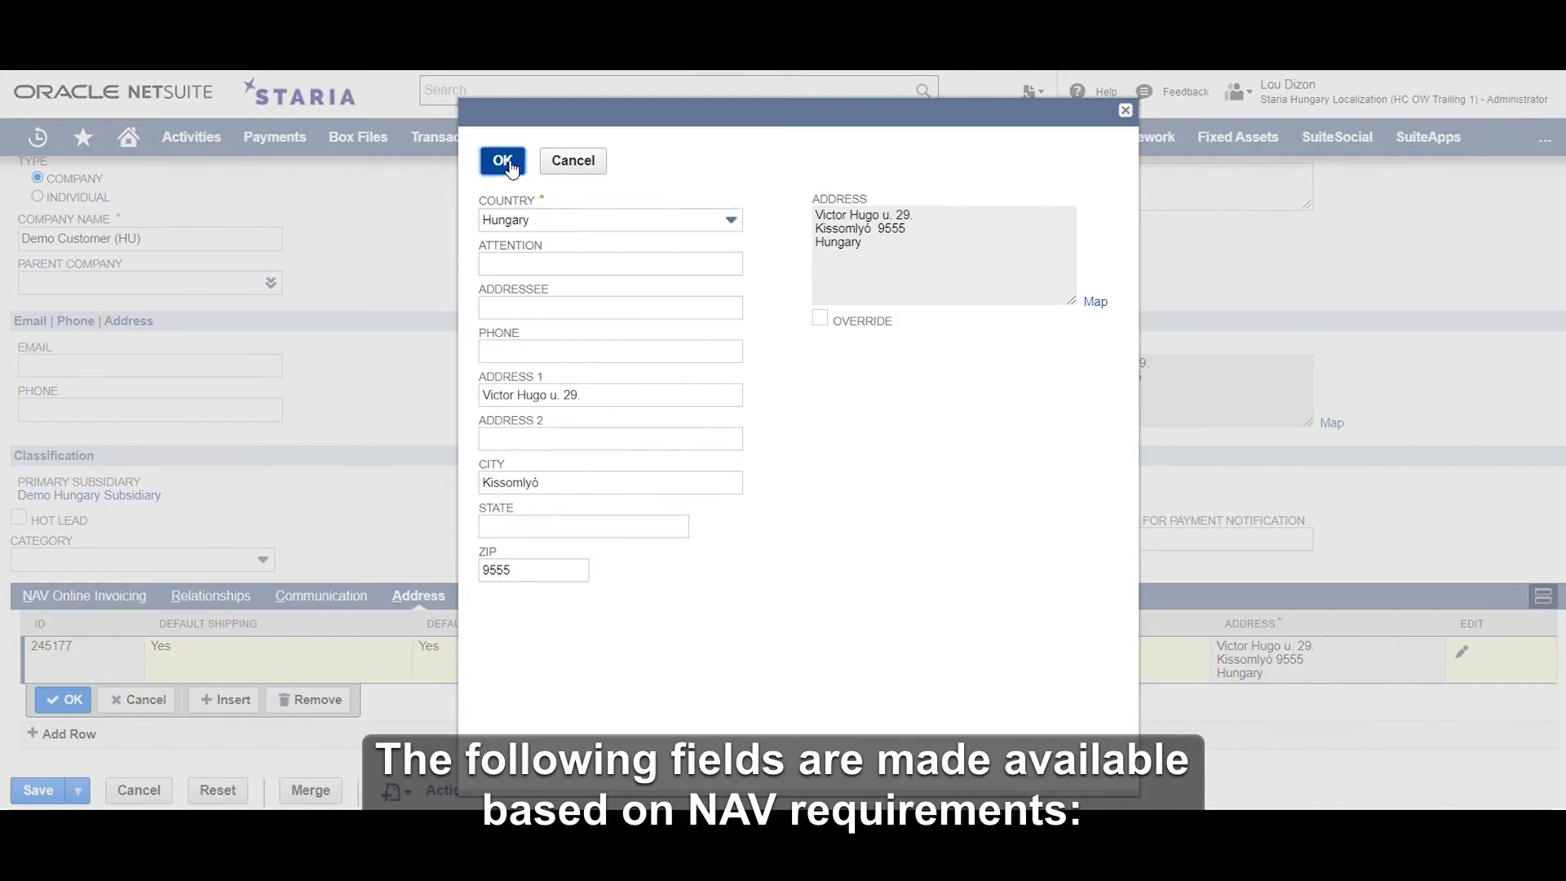
pyautogui.click(71, 700)
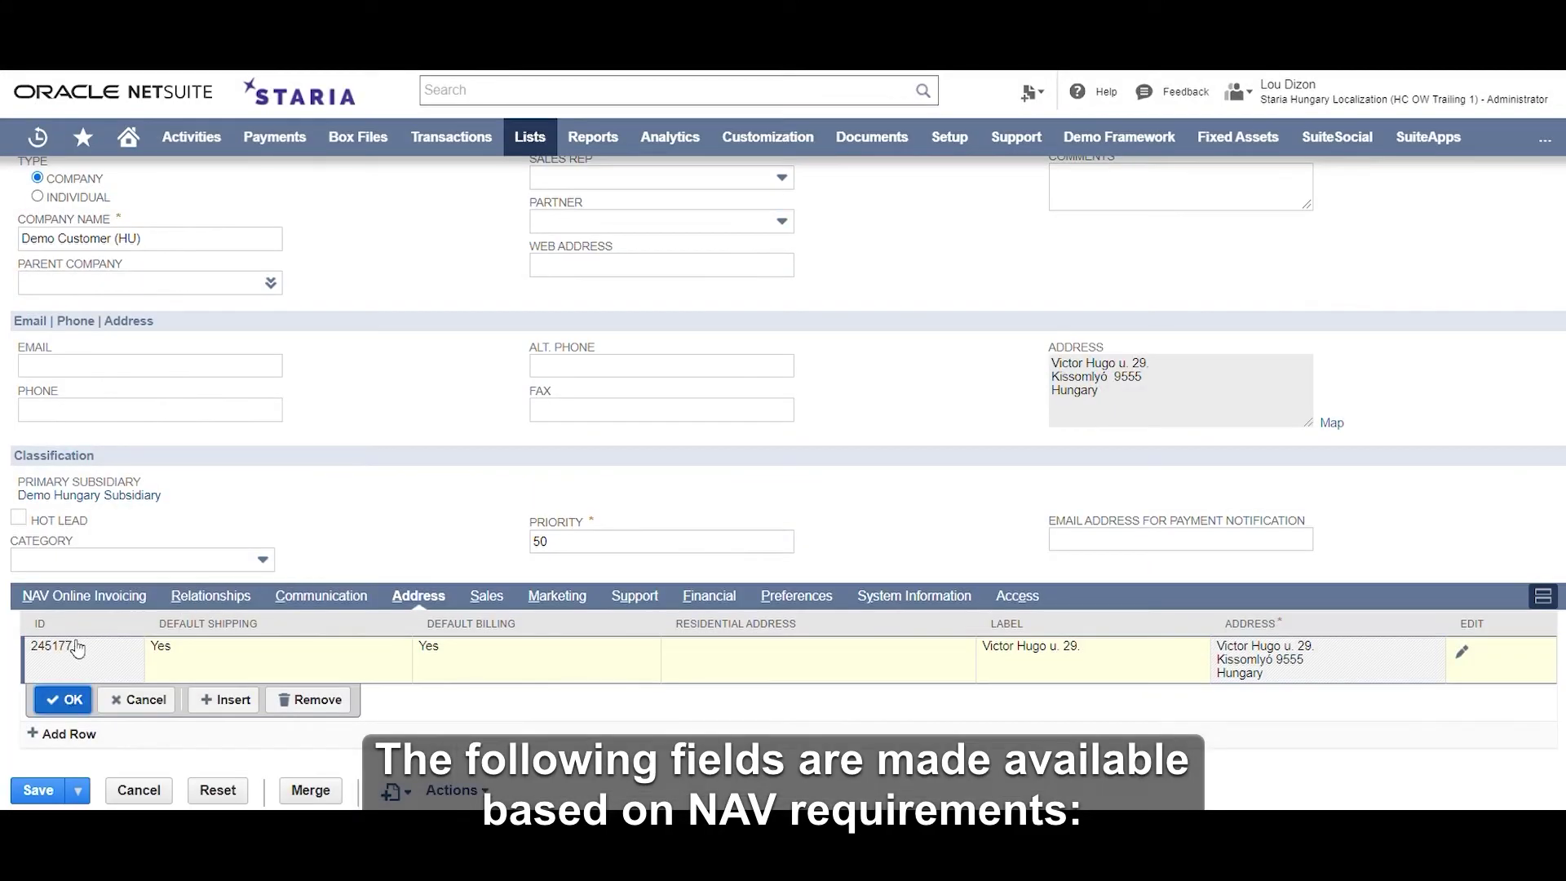
# Step: Review the customer's NAV Online Invoicing fields and the available HU Customer VAT Status options without choosing one
pyautogui.click(94, 601)
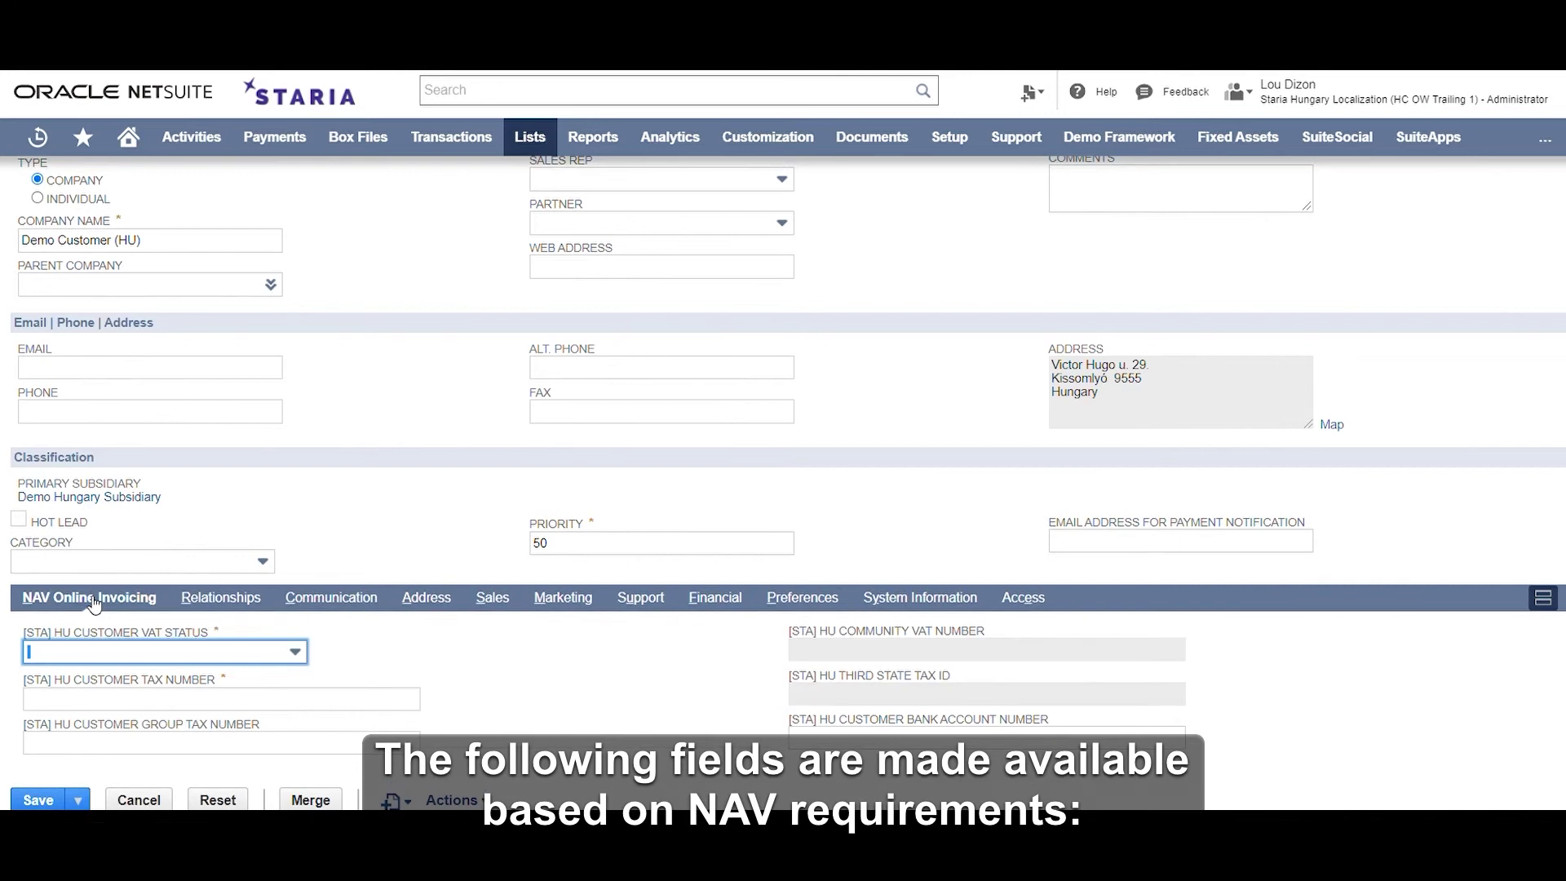
pyautogui.scroll(-1, 471, 656)
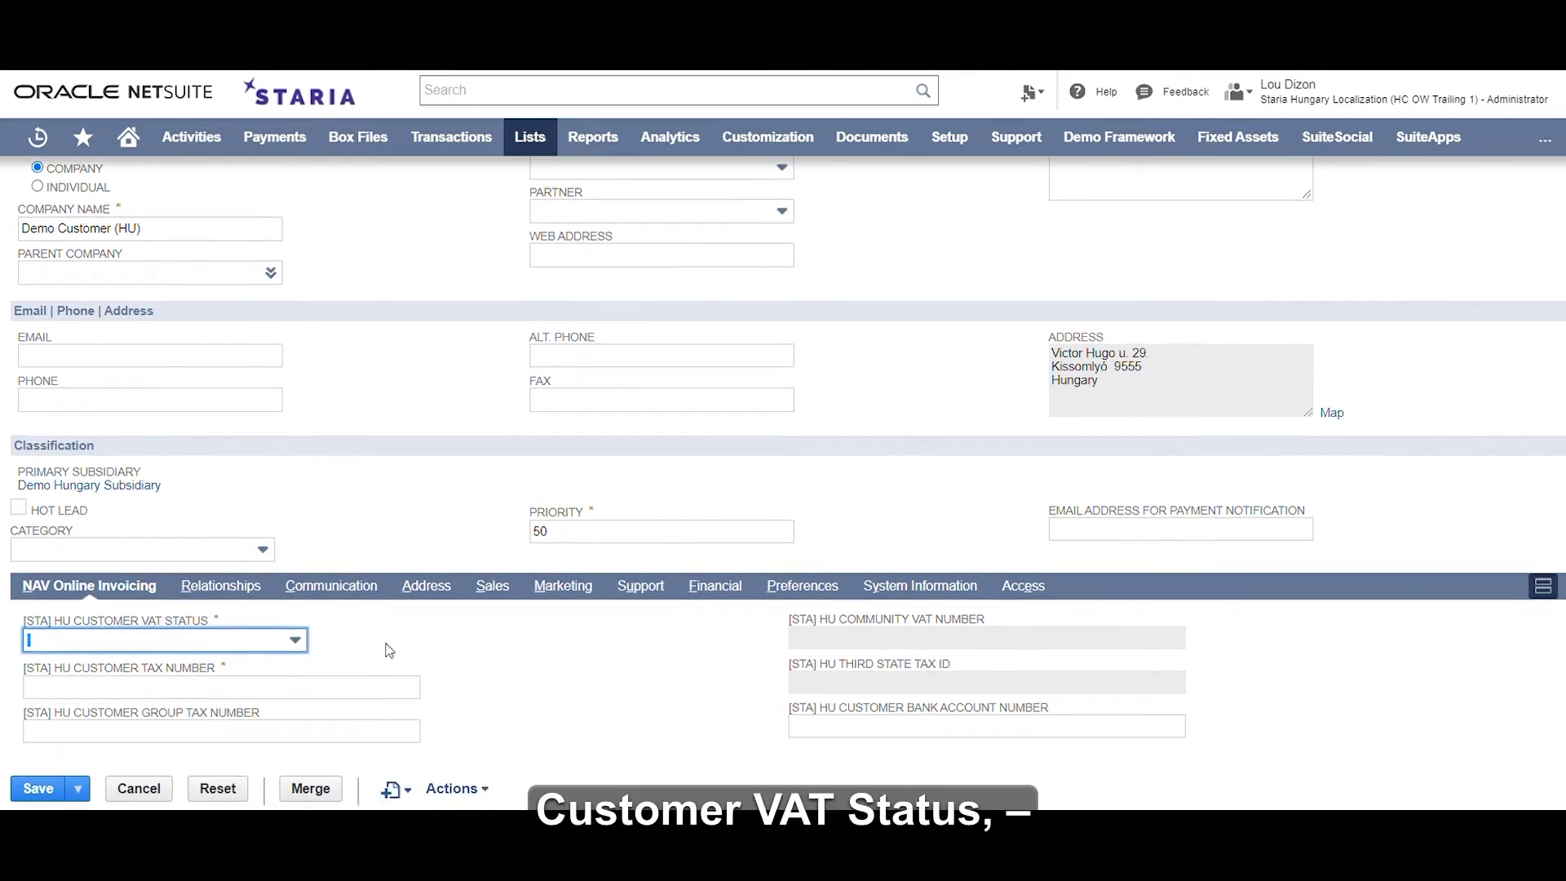
pyautogui.click(294, 641)
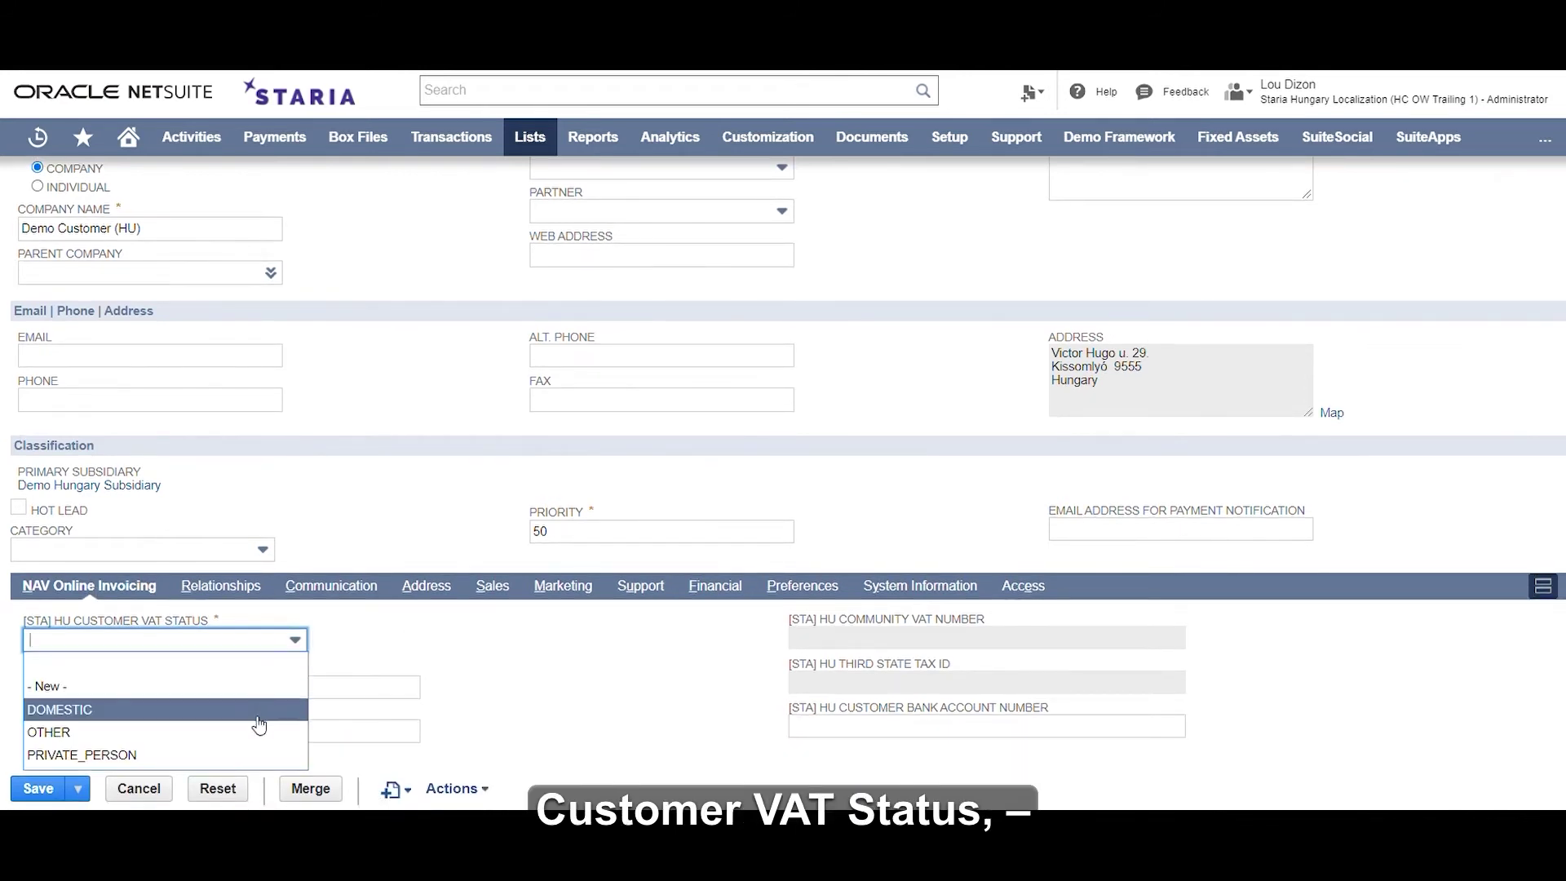
pyautogui.click(325, 640)
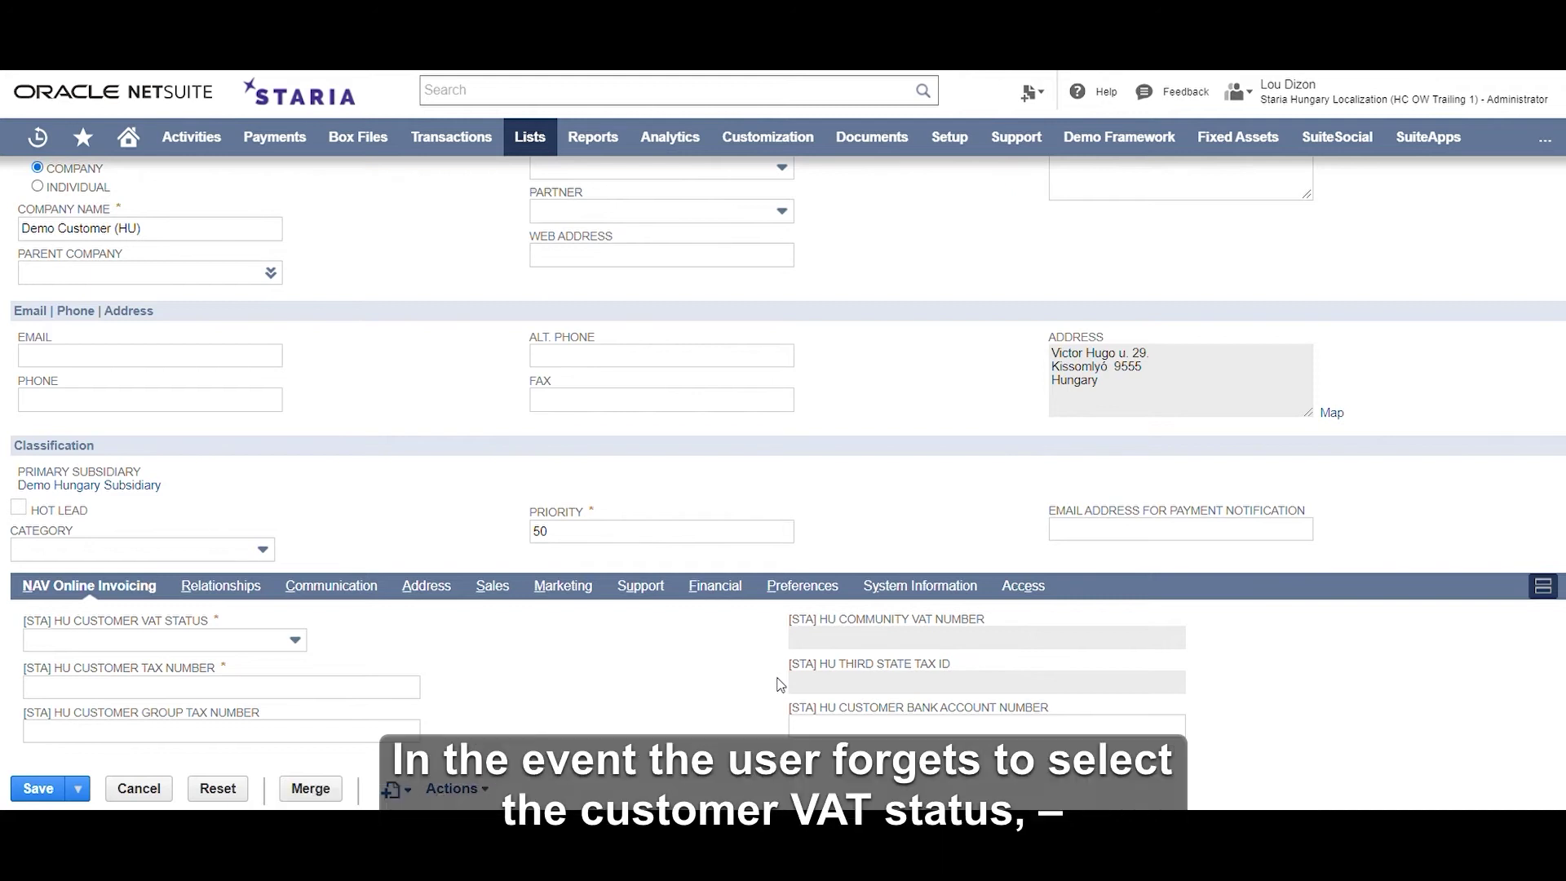
# Step: Save the customer record and accept DOMESTIC as the HU Customer VAT Status
pyautogui.scroll(3, 541, 665)
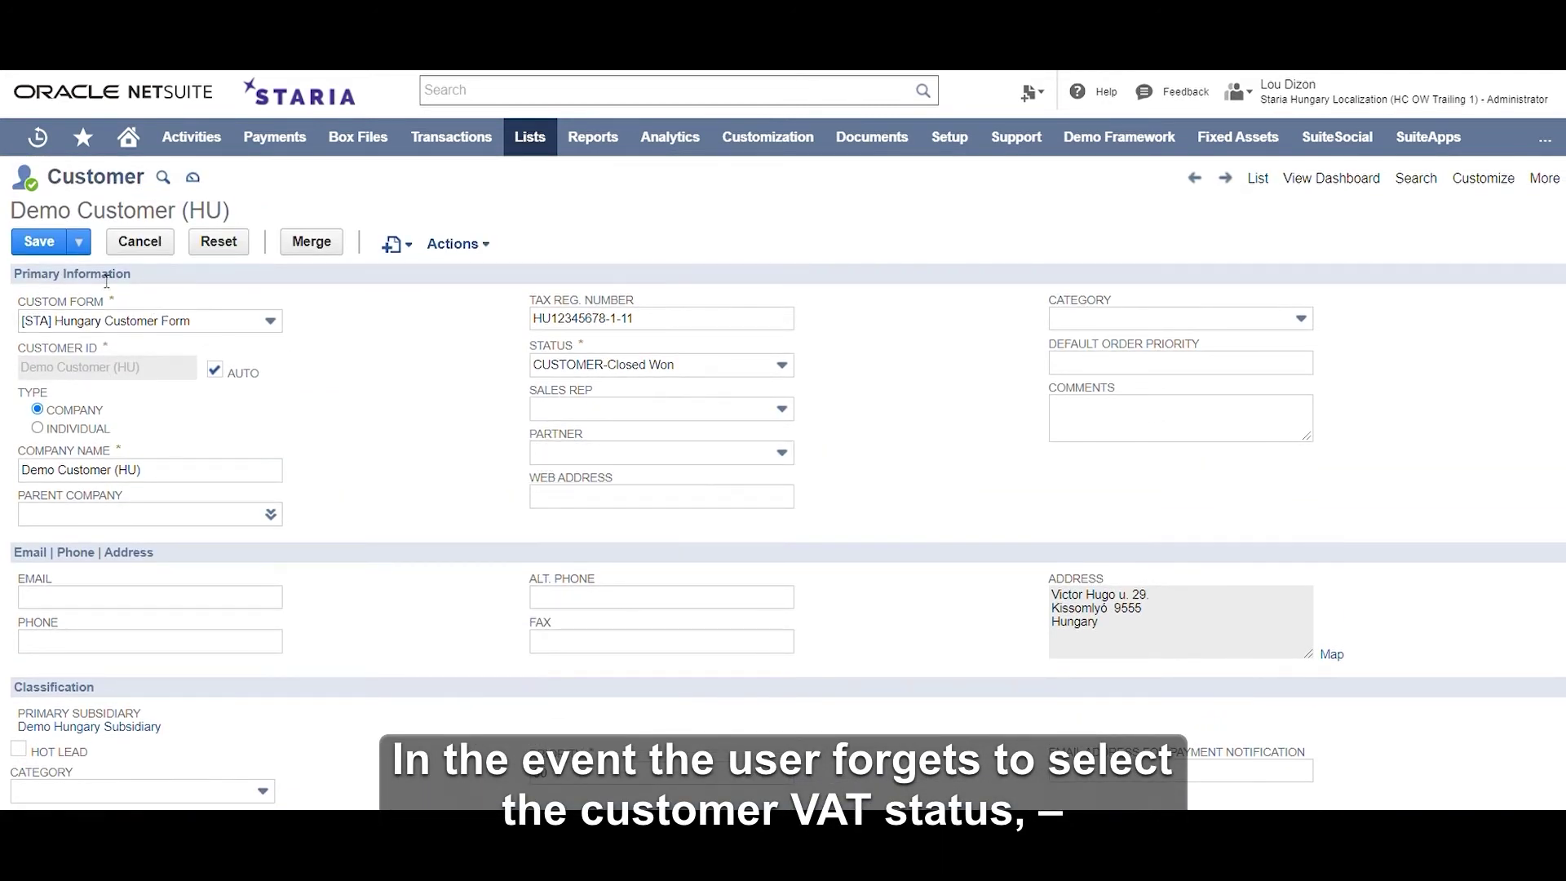
pyautogui.click(48, 248)
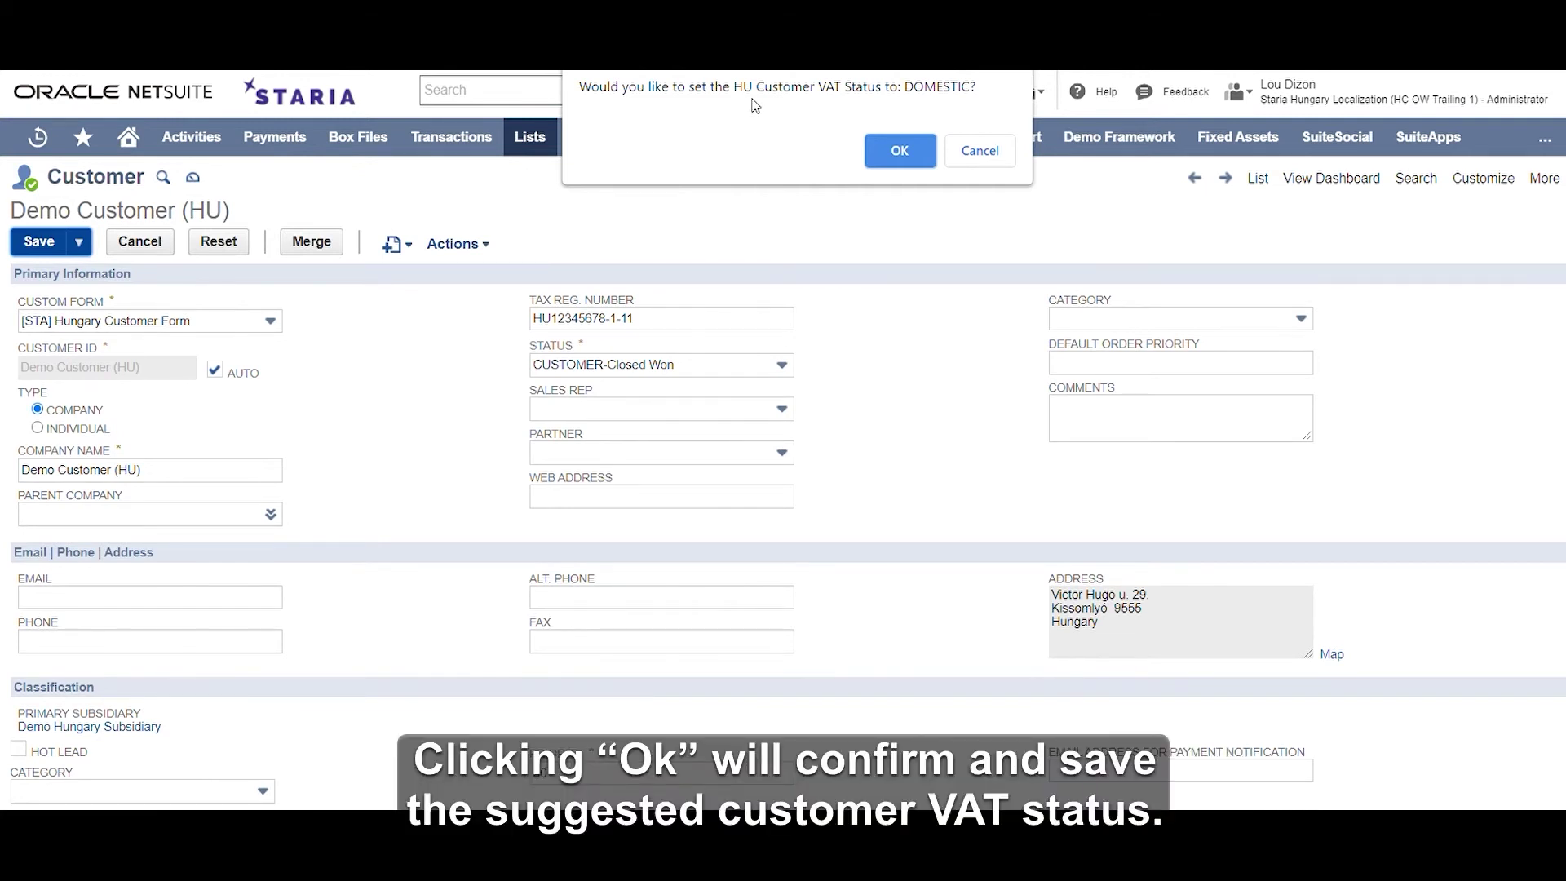
pyautogui.click(881, 159)
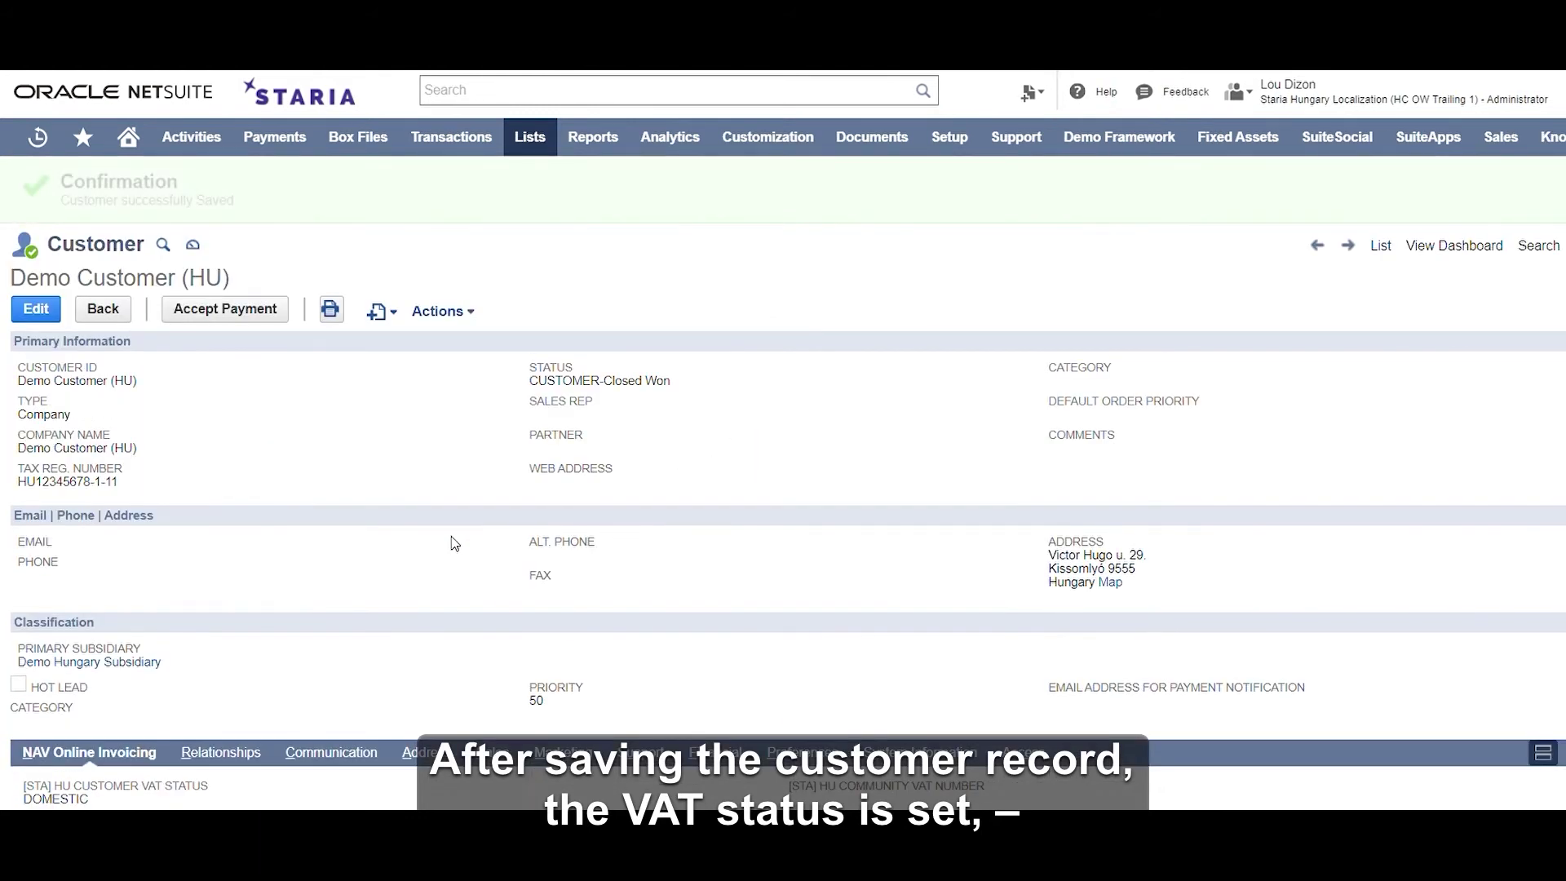
# Step: Check the VAT status and tax number in the saved customer's NAV Online Invoicing details
pyautogui.scroll(-1, 455, 543)
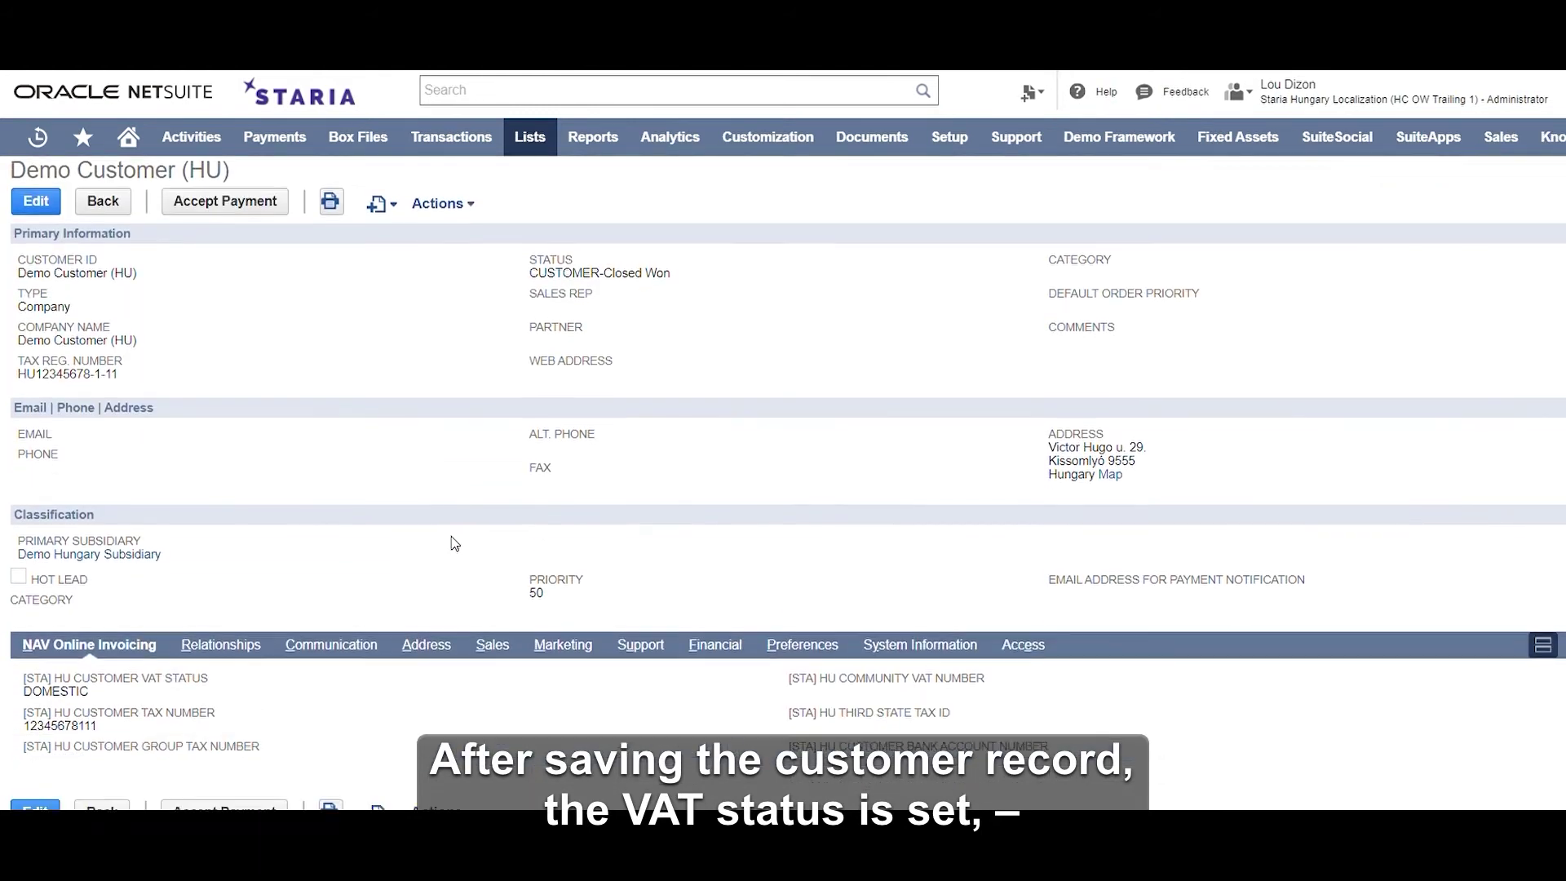
pyautogui.scroll(-1, 454, 543)
pyautogui.moveTo(76, 712); pyautogui.dragTo(32, 712)
pyautogui.click(428, 699)
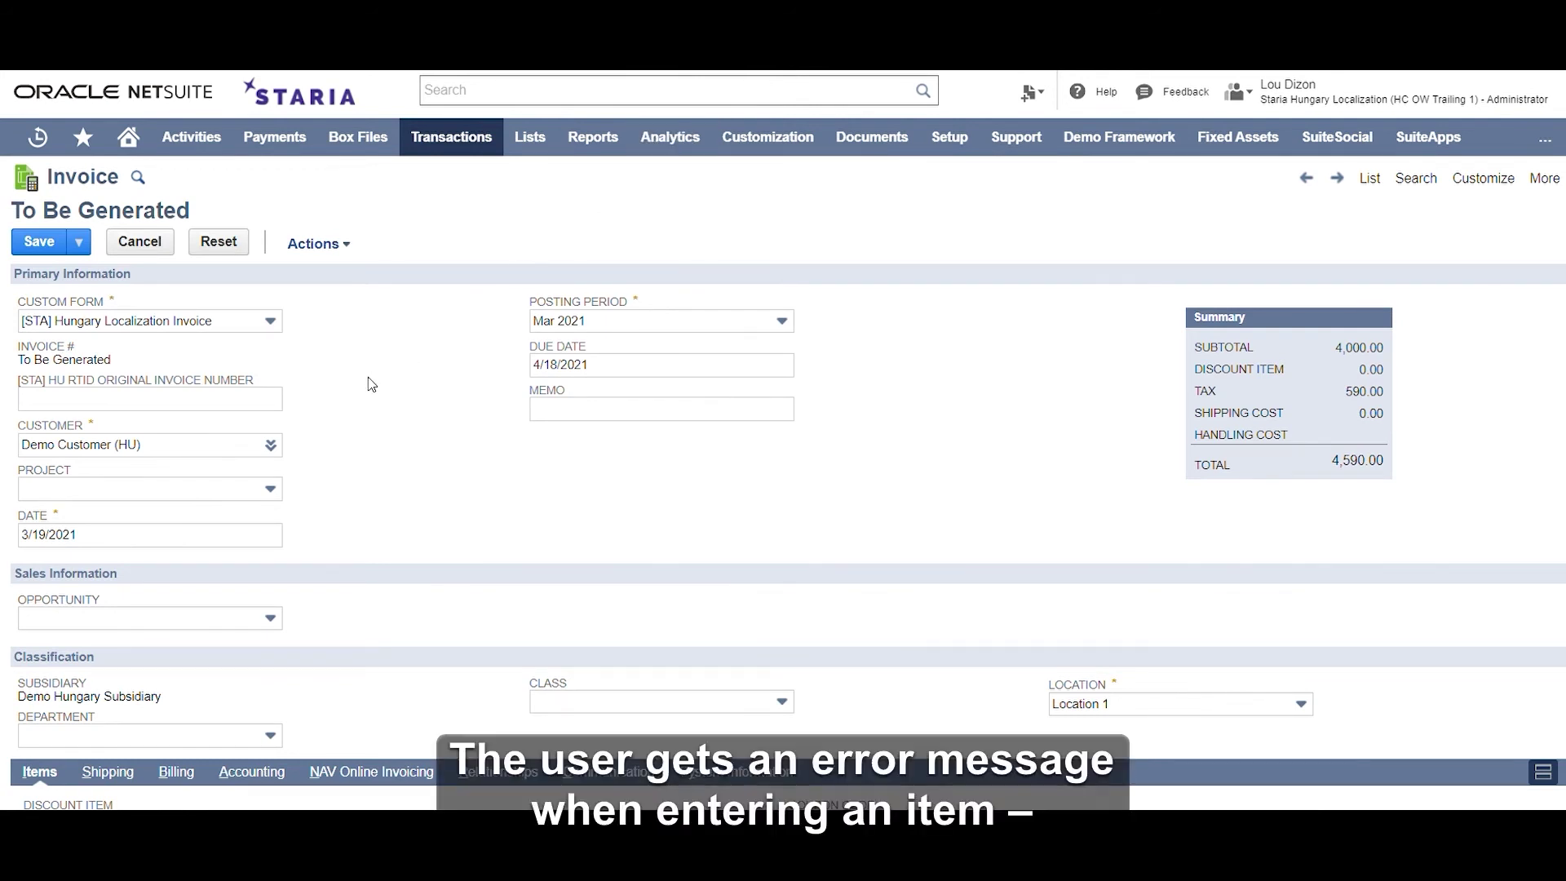
# Step: Try to confirm the DEMO Description 4 invoice line with tax code VAT:E-HU and no HU VAT Rate Type
pyautogui.scroll(-7, 372, 385)
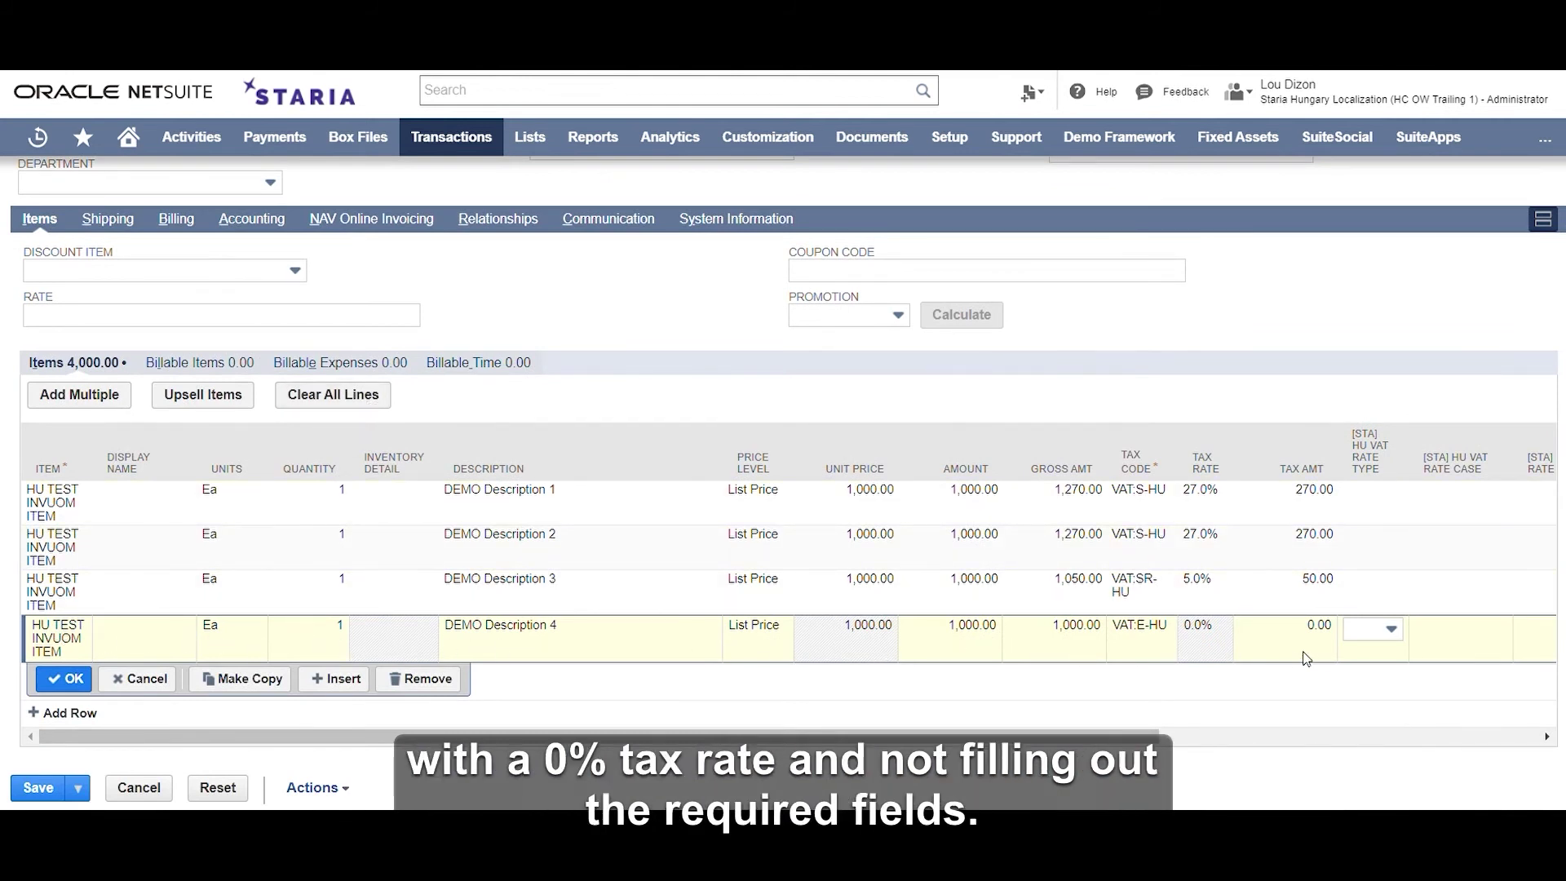
pyautogui.click(57, 681)
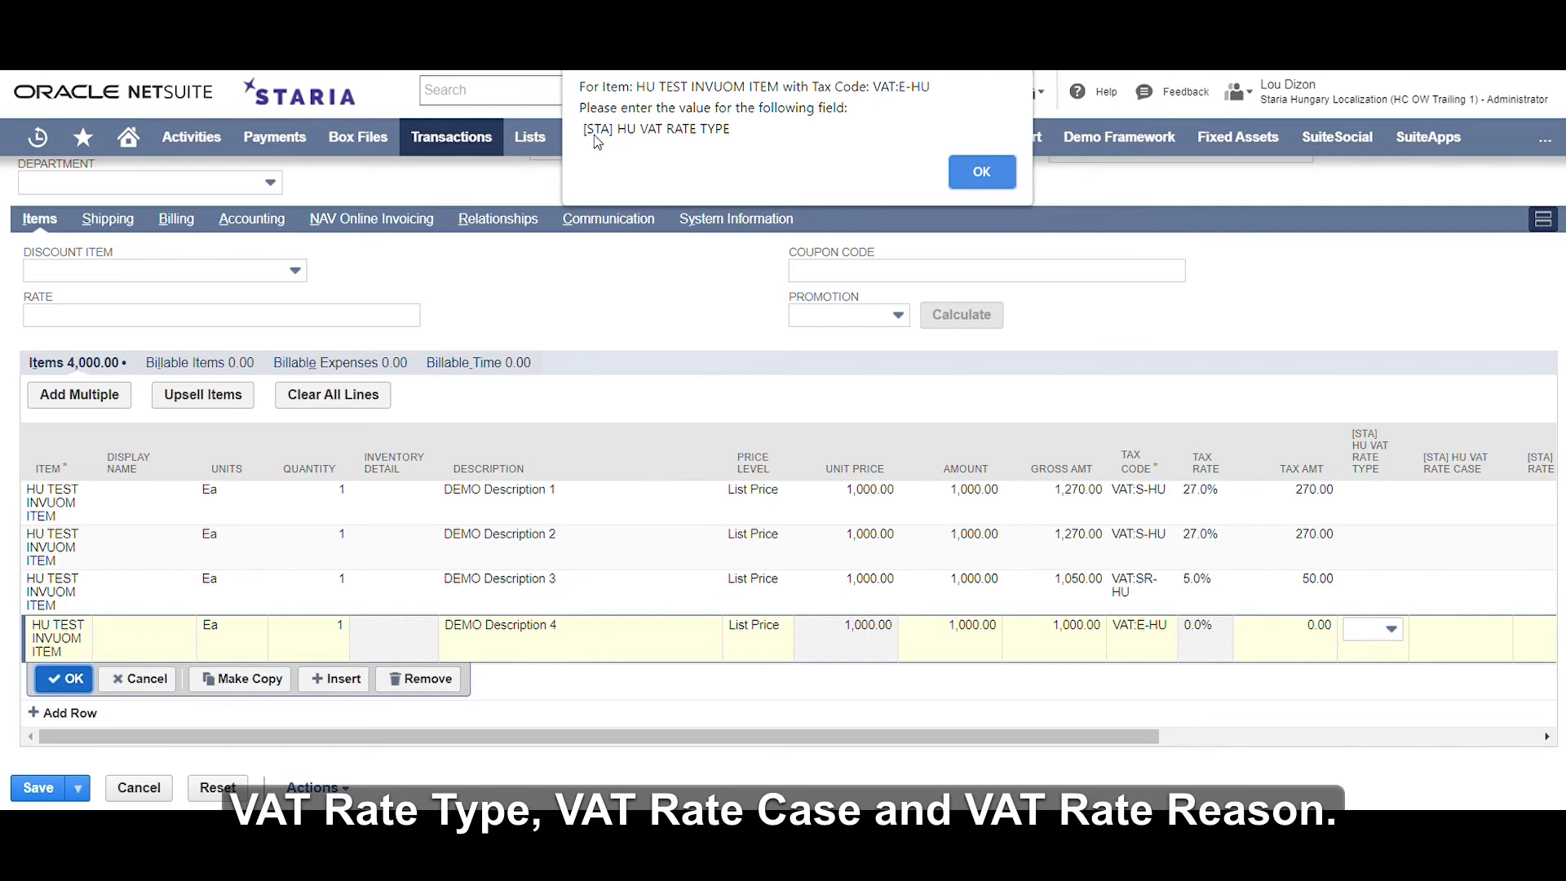
pyautogui.click(960, 180)
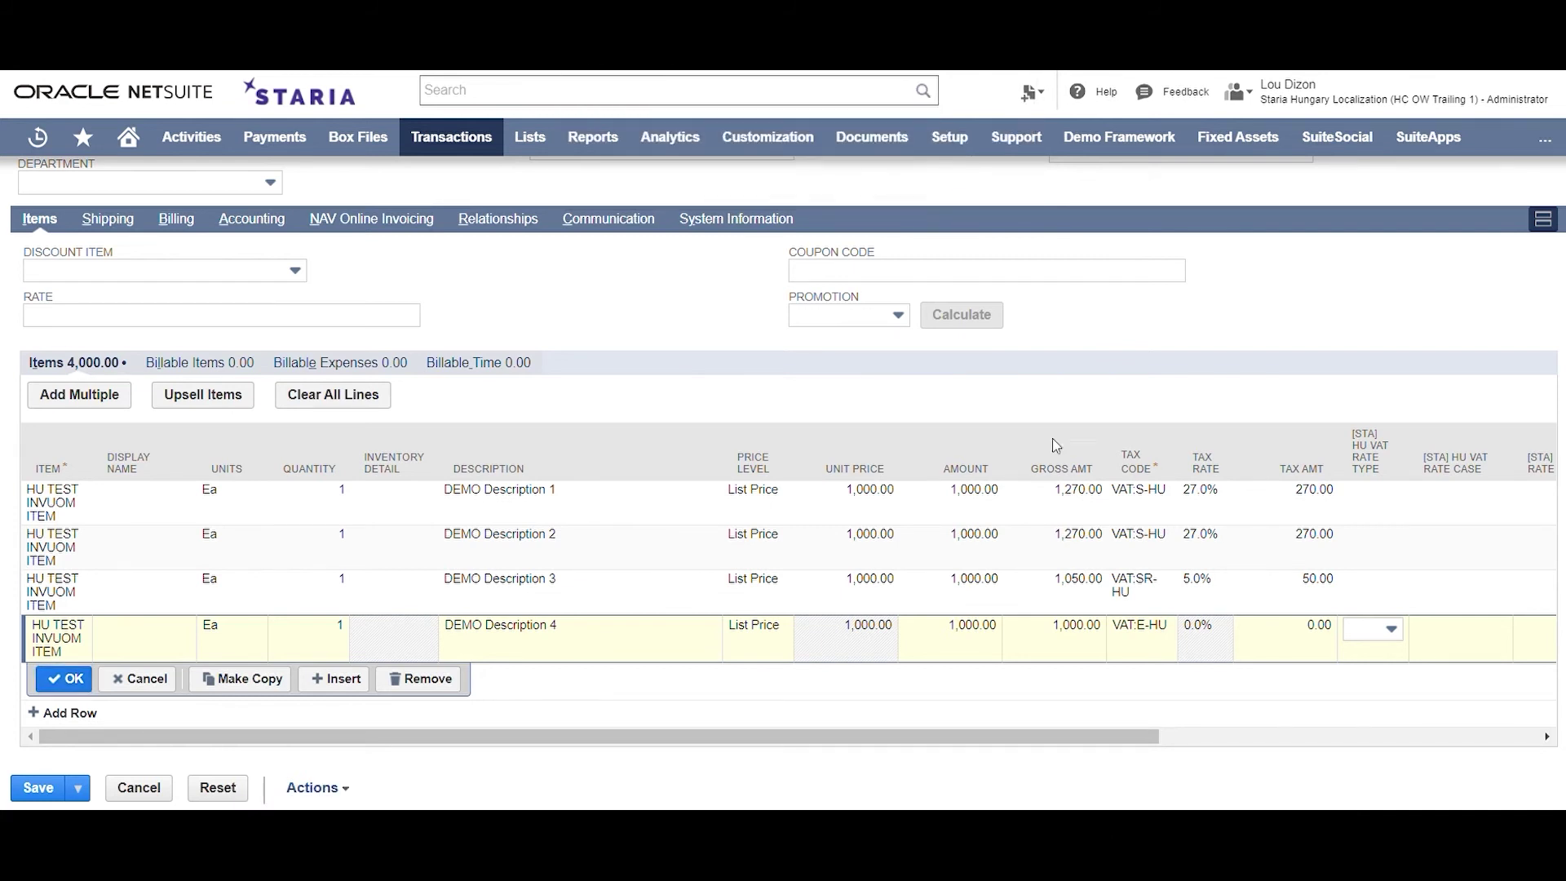
# Step: Set the DEMO Description 4 line's HU VAT Rate Type to VAT Out of Scope and its HU VAT Rate Case to ATK
pyautogui.moveTo(1062, 743); pyautogui.dragTo(1259, 743)
pyautogui.click(1119, 628)
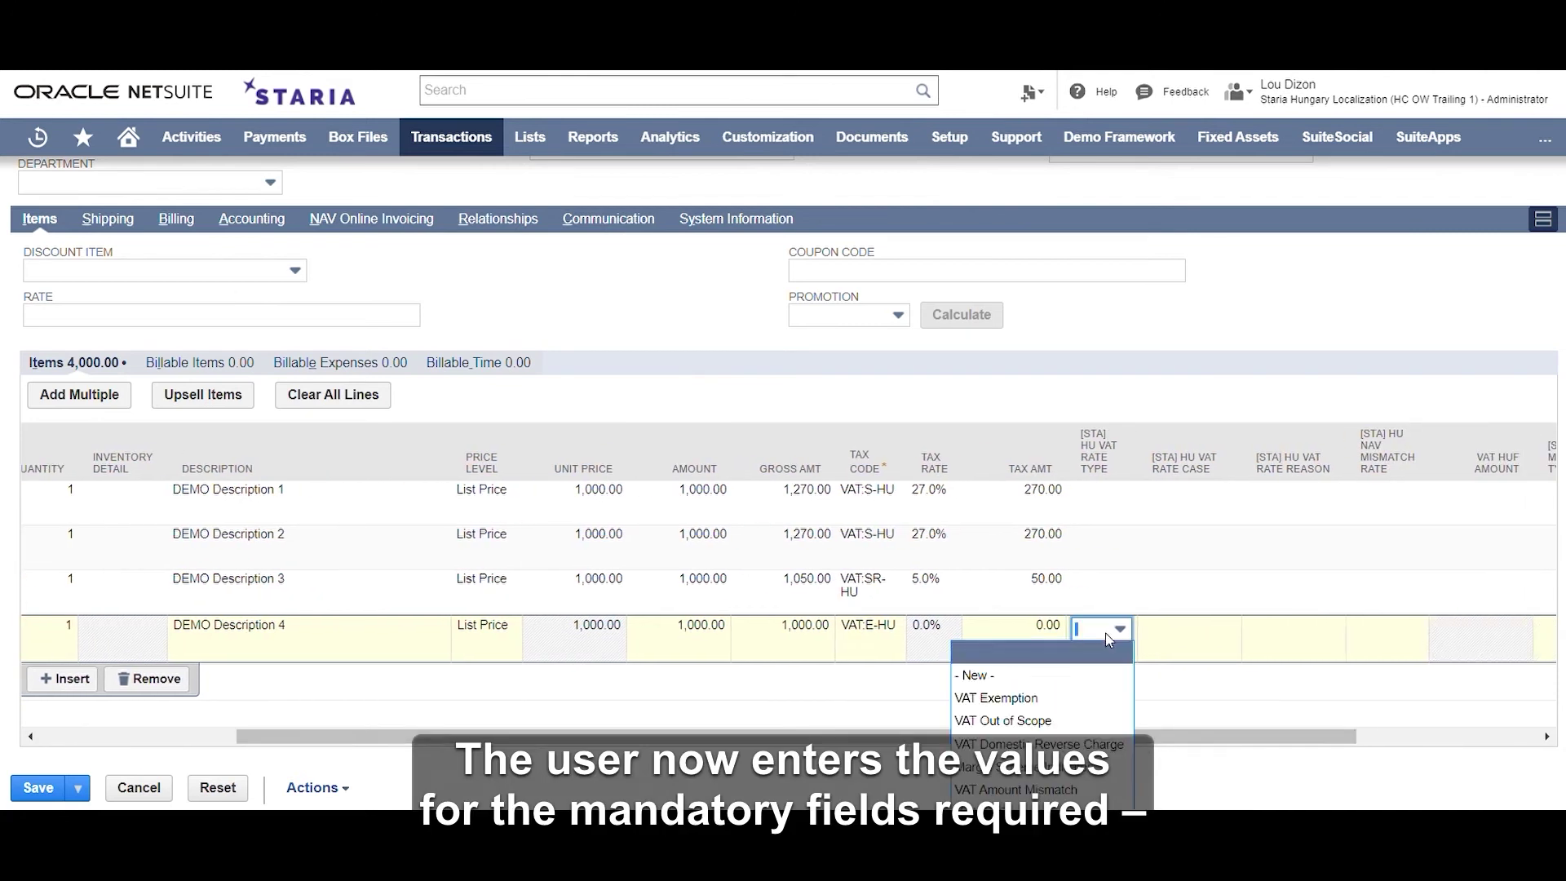
pyautogui.click(1002, 720)
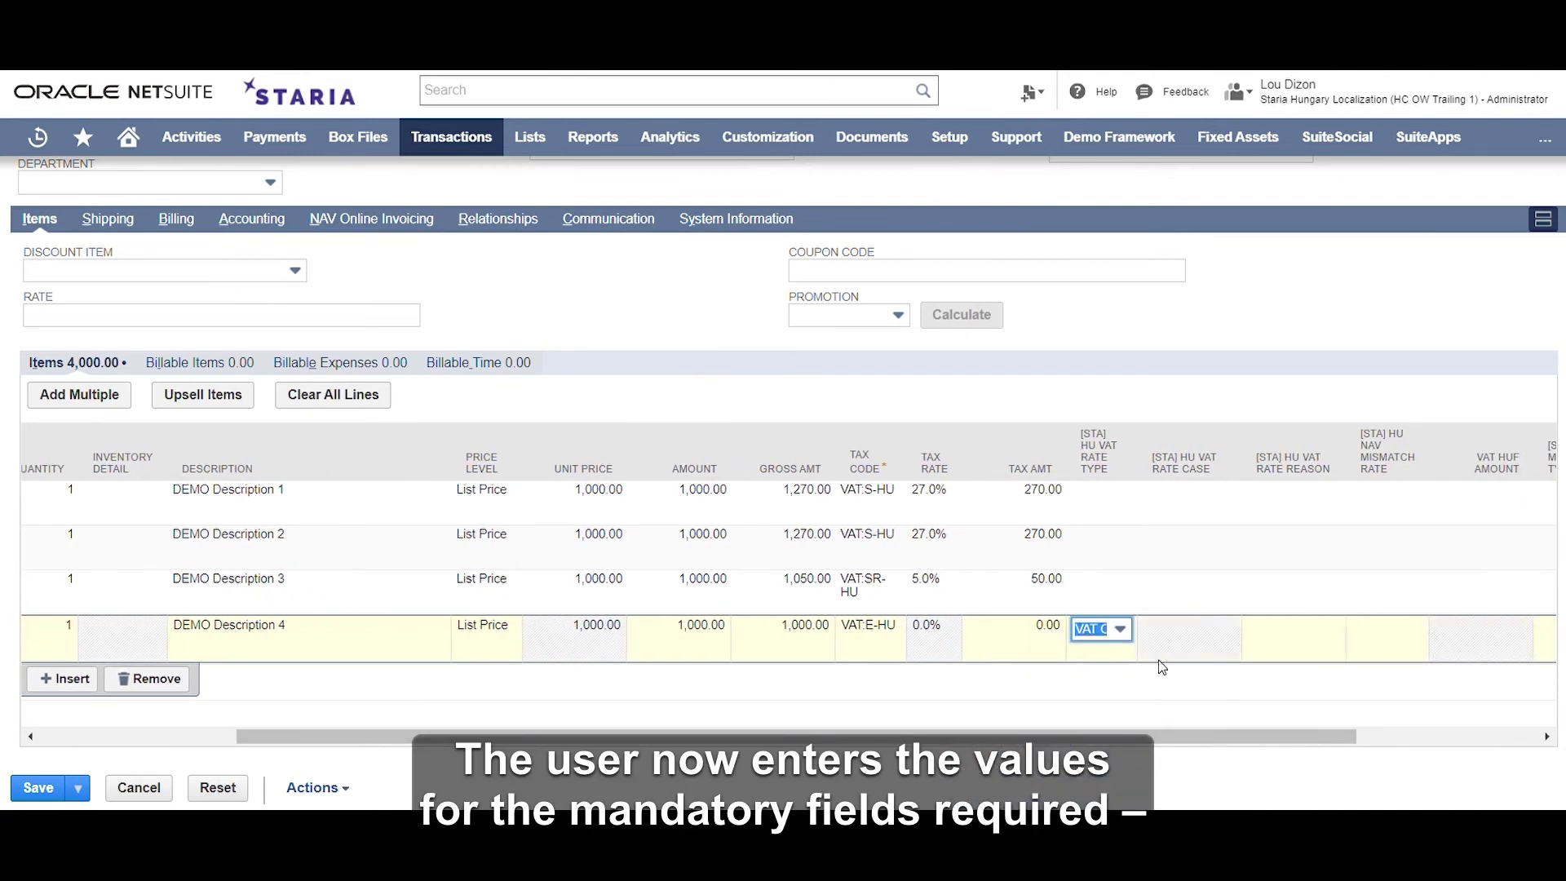
pyautogui.click(1198, 628)
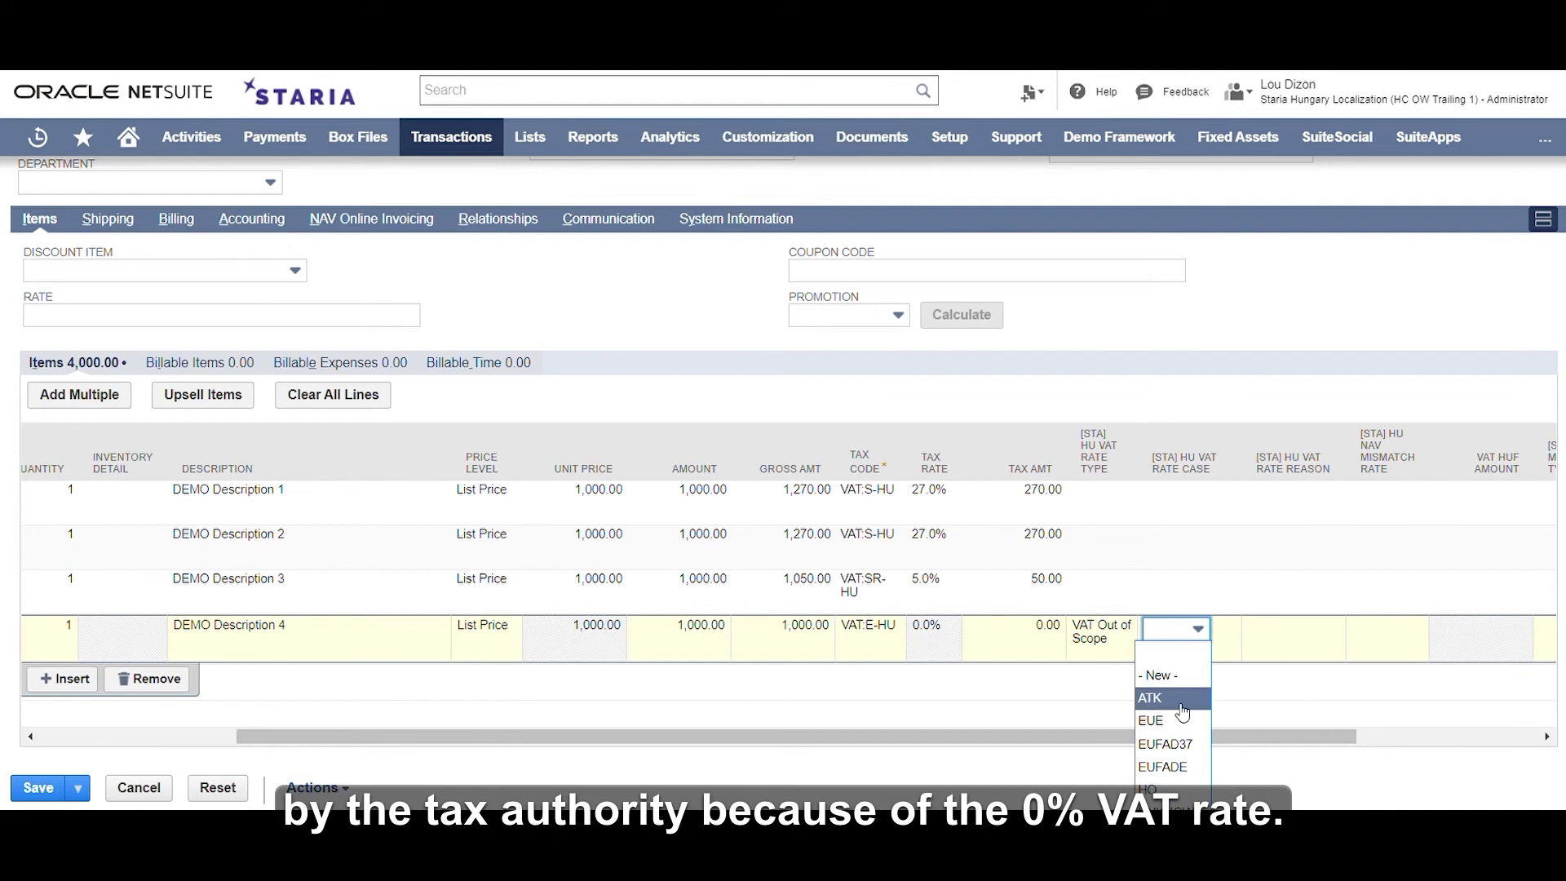
pyautogui.click(1180, 702)
# Step: Enter "Demo VAT Case Reason" as the HU VAT Rate Reason for the DEMO Description 4 line and confirm the line
pyautogui.click(1302, 647)
pyautogui.hotkey('ctrl', 'a')
pyautogui.press('BackSpace')
pyautogui.write('Demo VAT Case Reason')
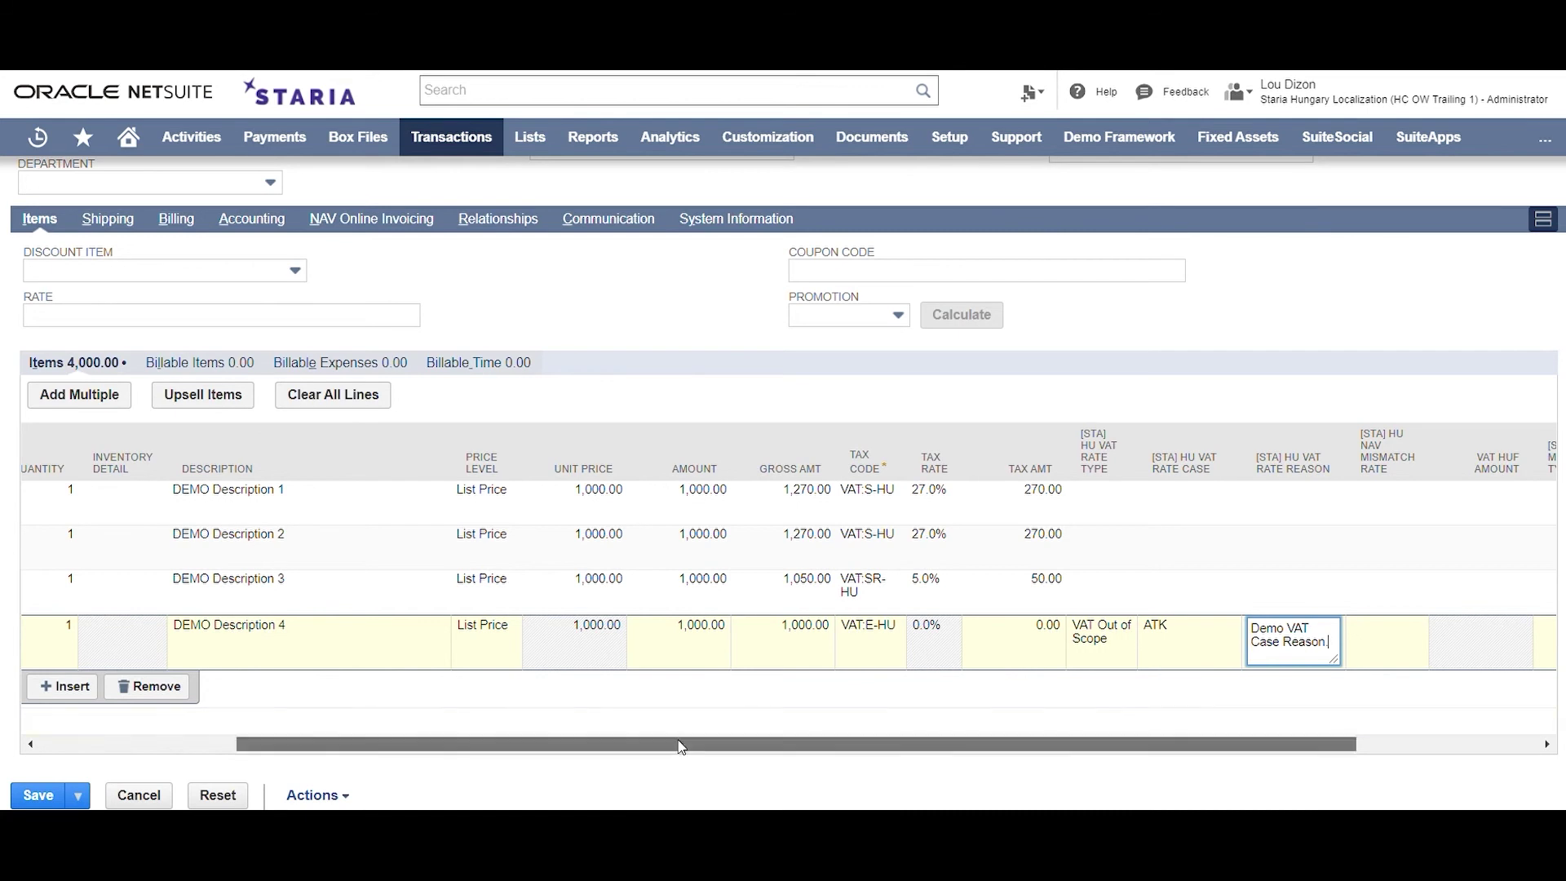
pyautogui.moveTo(681, 744); pyautogui.dragTo(473, 744)
pyautogui.click(60, 688)
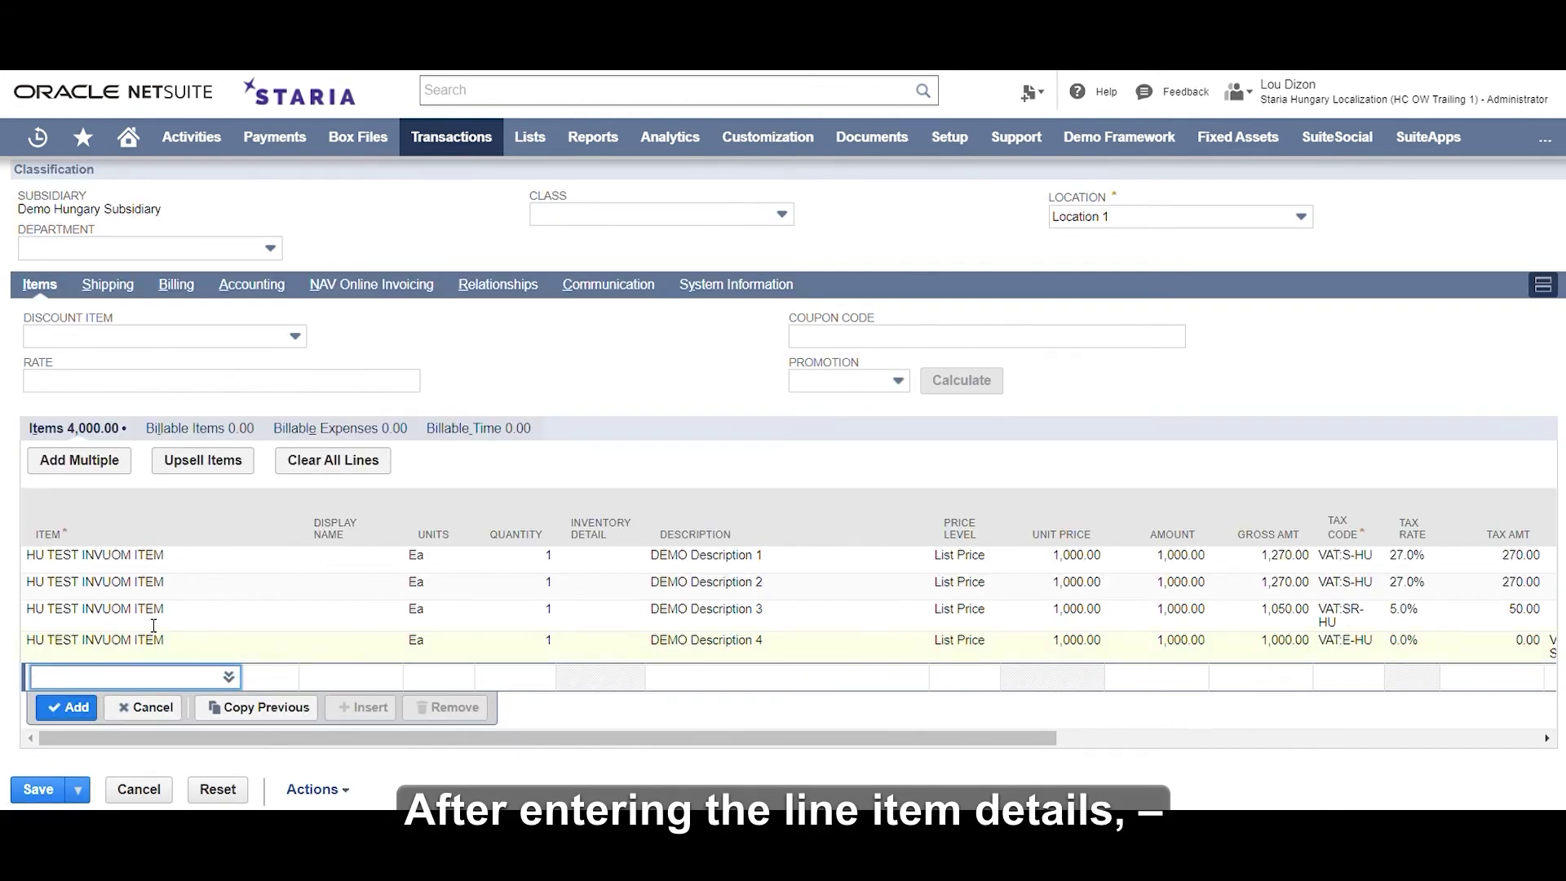
# Step: Set the HU RTID Invoice Classification to SERVICE in the invoice's NAV Online Invoicing details
pyautogui.click(359, 292)
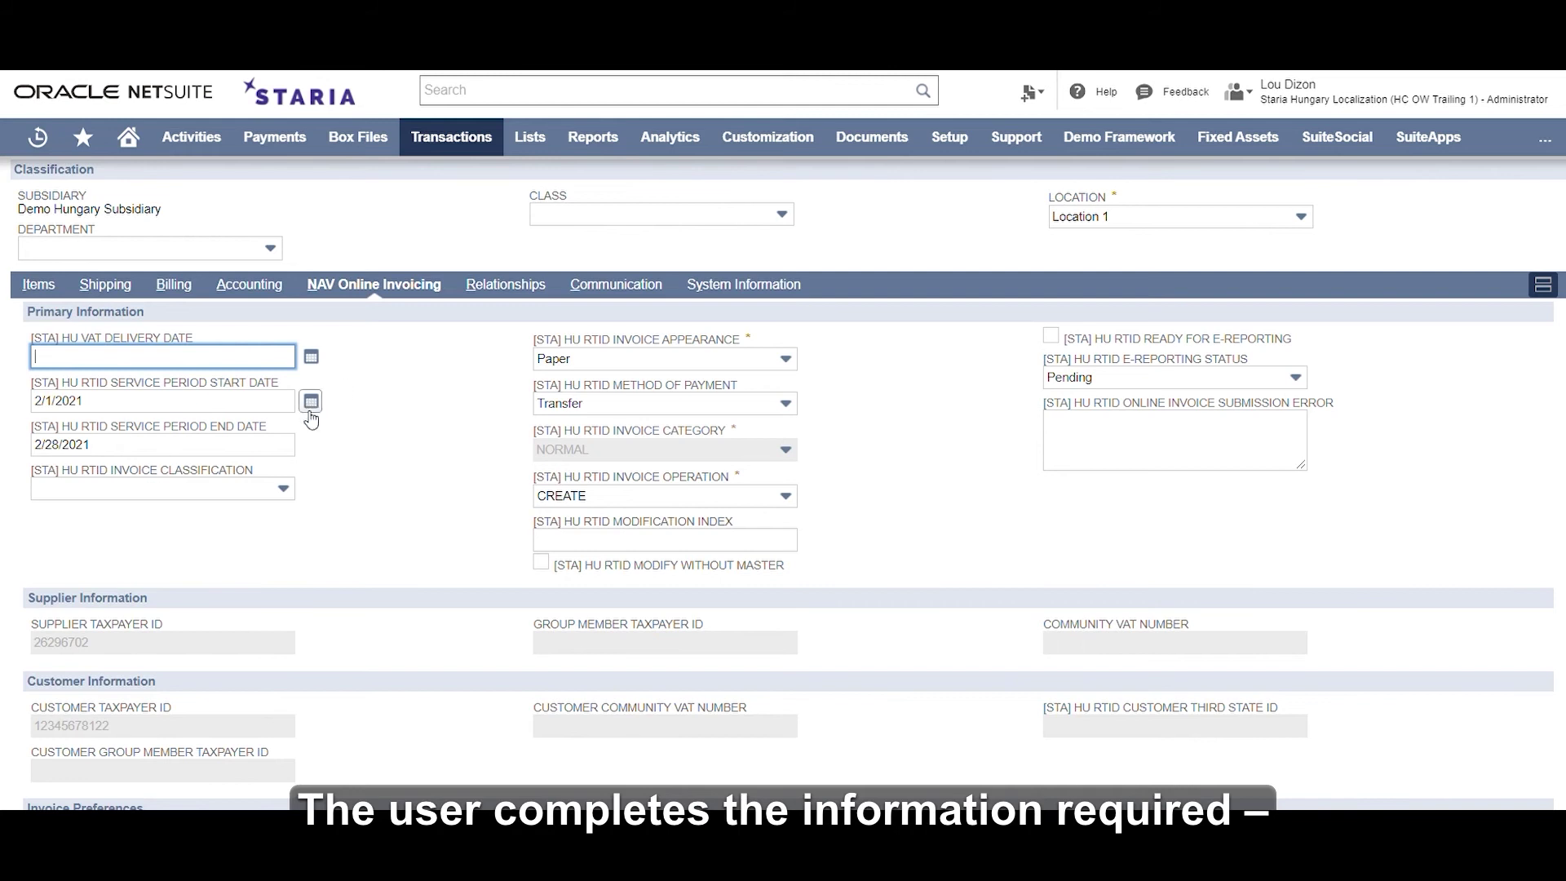
pyautogui.click(218, 500)
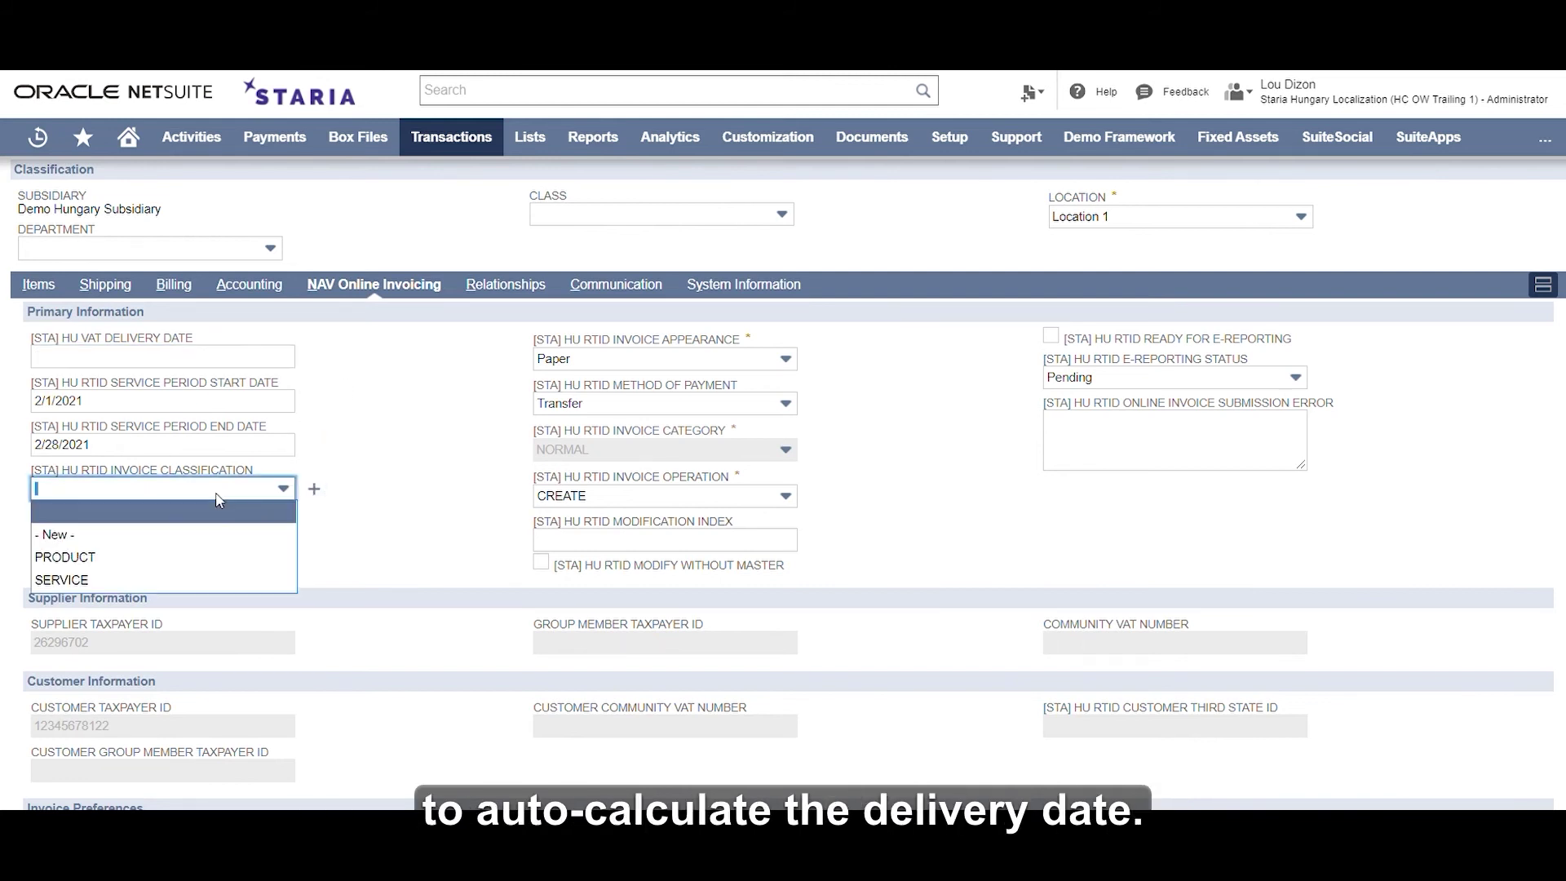
pyautogui.click(190, 580)
pyautogui.click(438, 536)
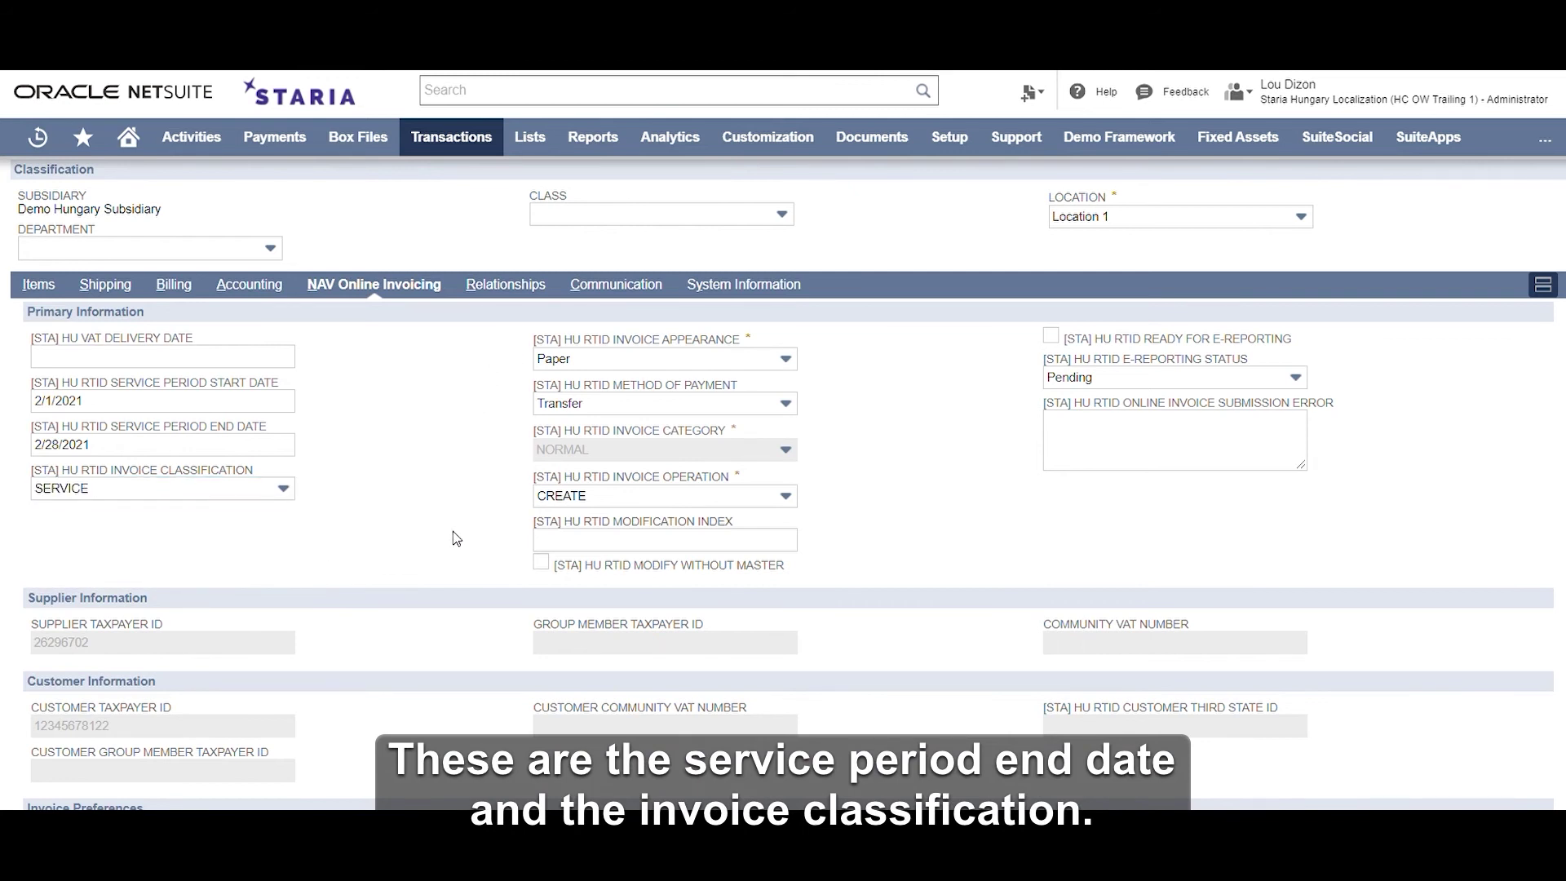
# Step: Save the Demo Customer (HU) invoice after looking over its remaining details
pyautogui.scroll(-2, 453, 531)
pyautogui.scroll(7, 452, 531)
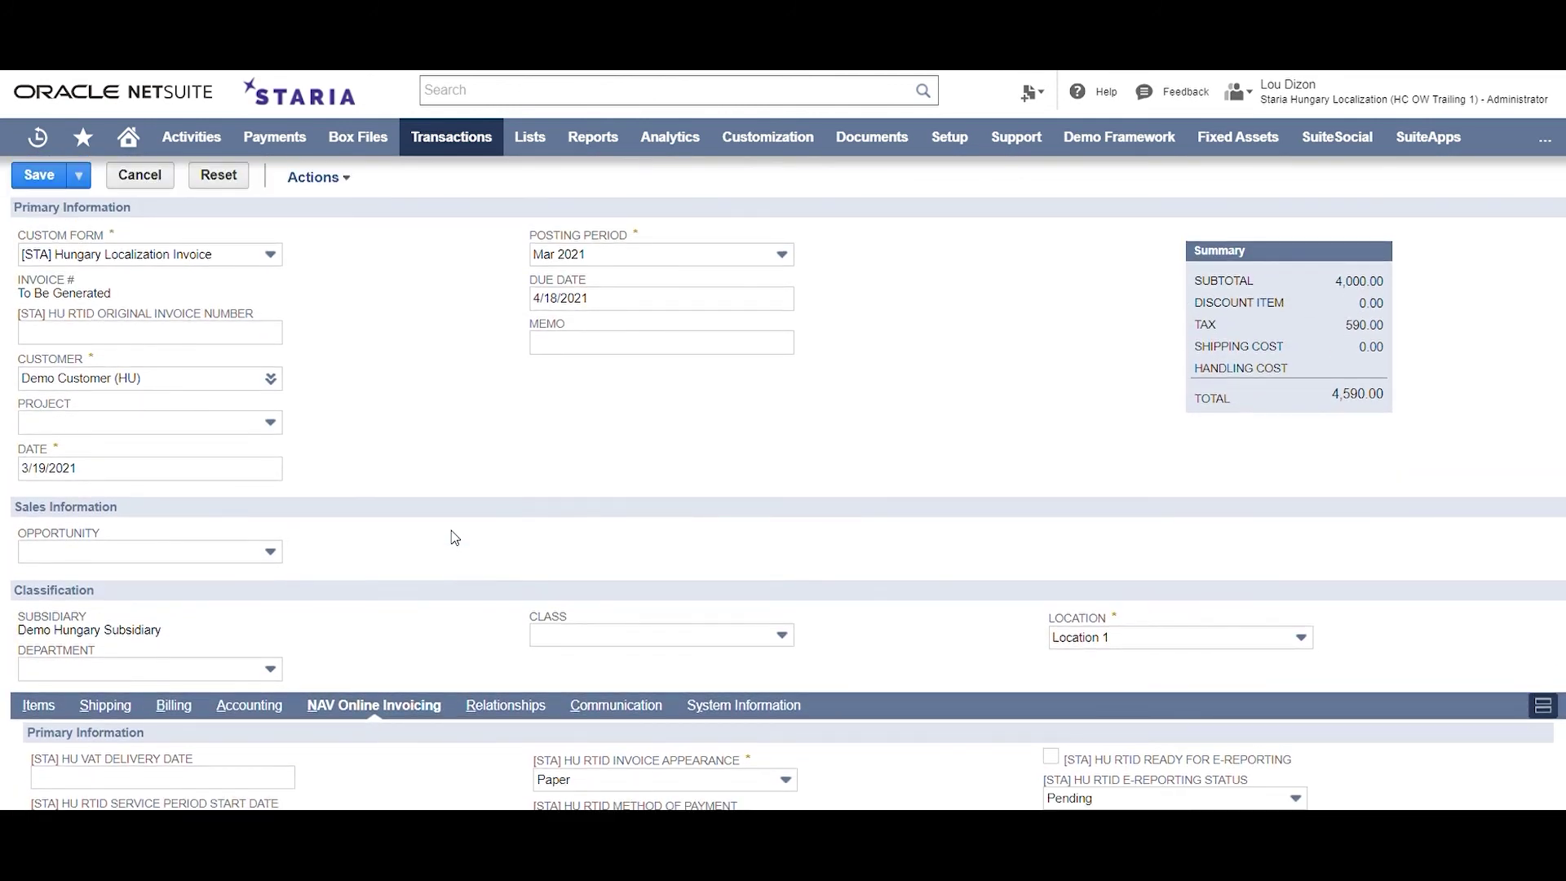
pyautogui.scroll(1, 440, 457)
pyautogui.click(41, 248)
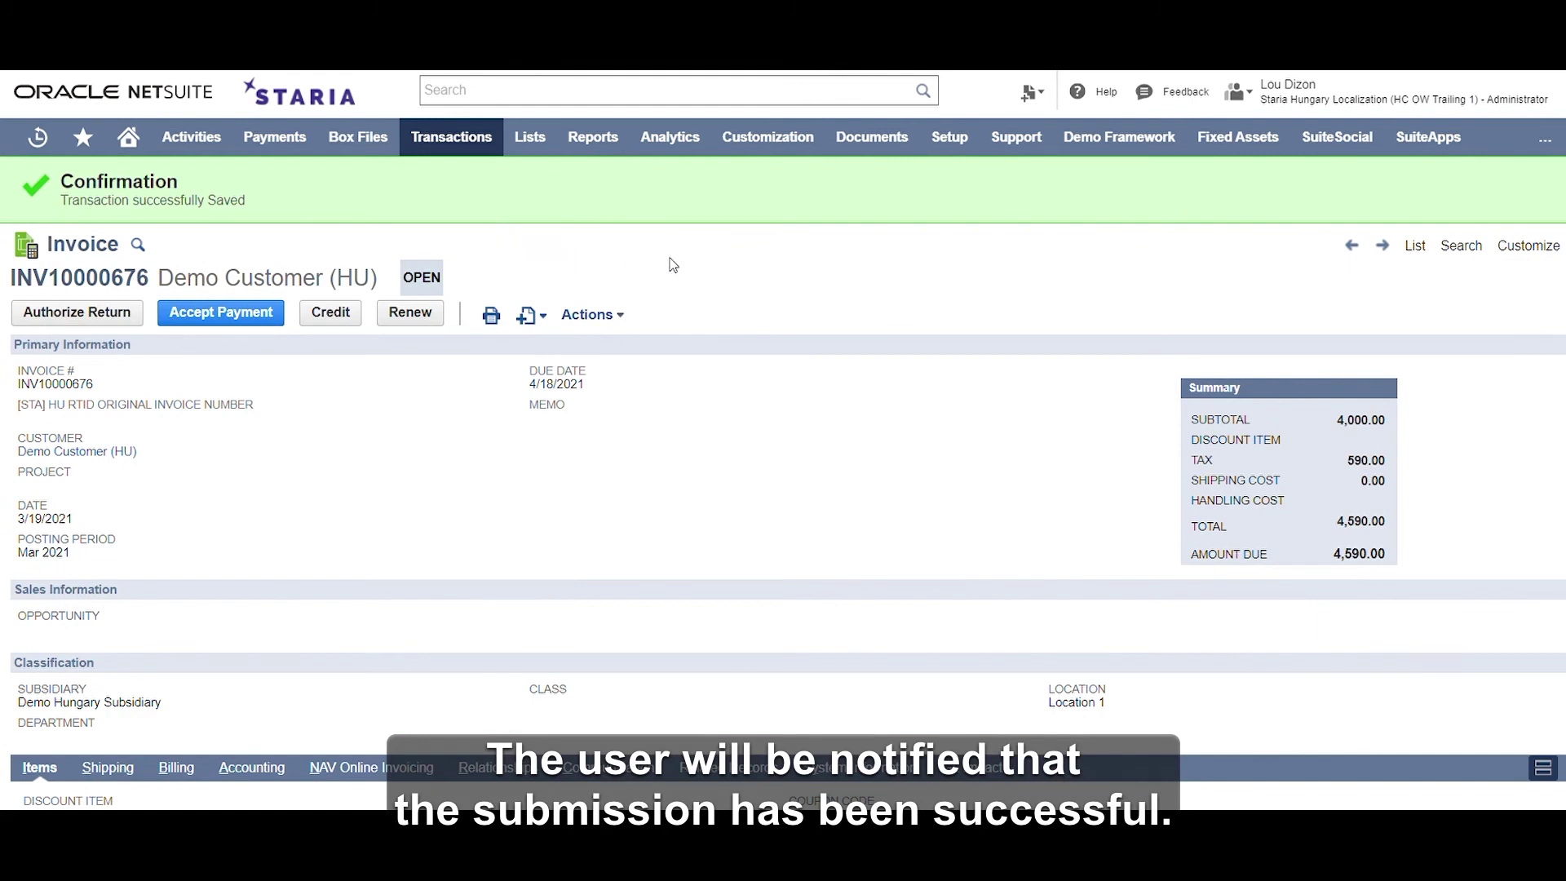
# Step: Review the NAV Online Invoicing details of the saved invoice
pyautogui.scroll(-2, 440, 644)
pyautogui.click(416, 634)
pyautogui.scroll(-4, 781, 633)
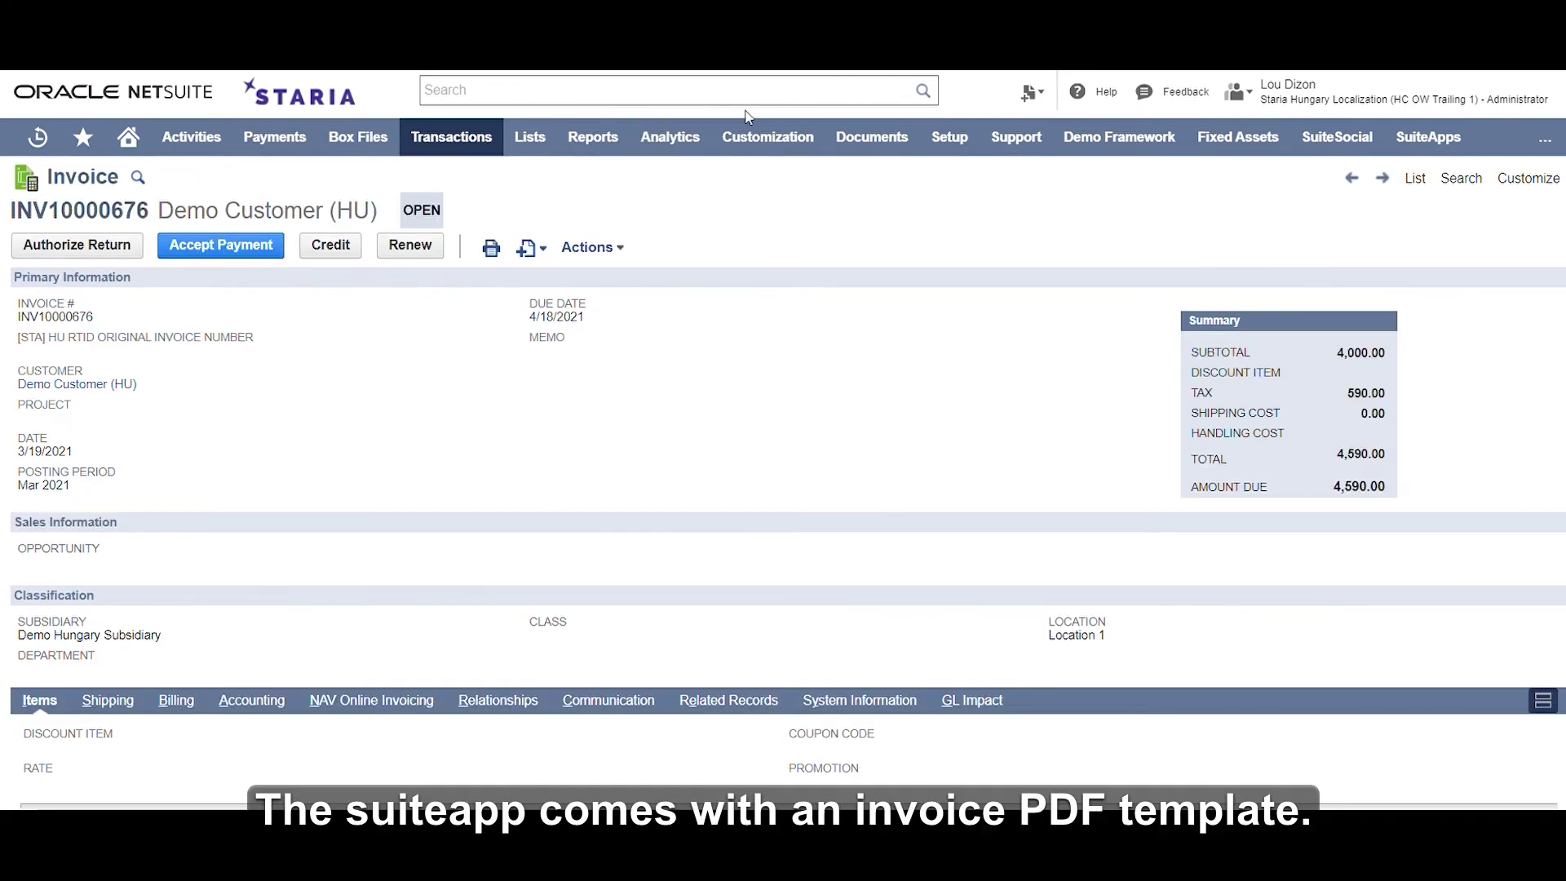
# Step: Generate the invoice's printable PDF and examine its line items and VAT summary table
pyautogui.moveTo(491, 247)
pyautogui.click(526, 270)
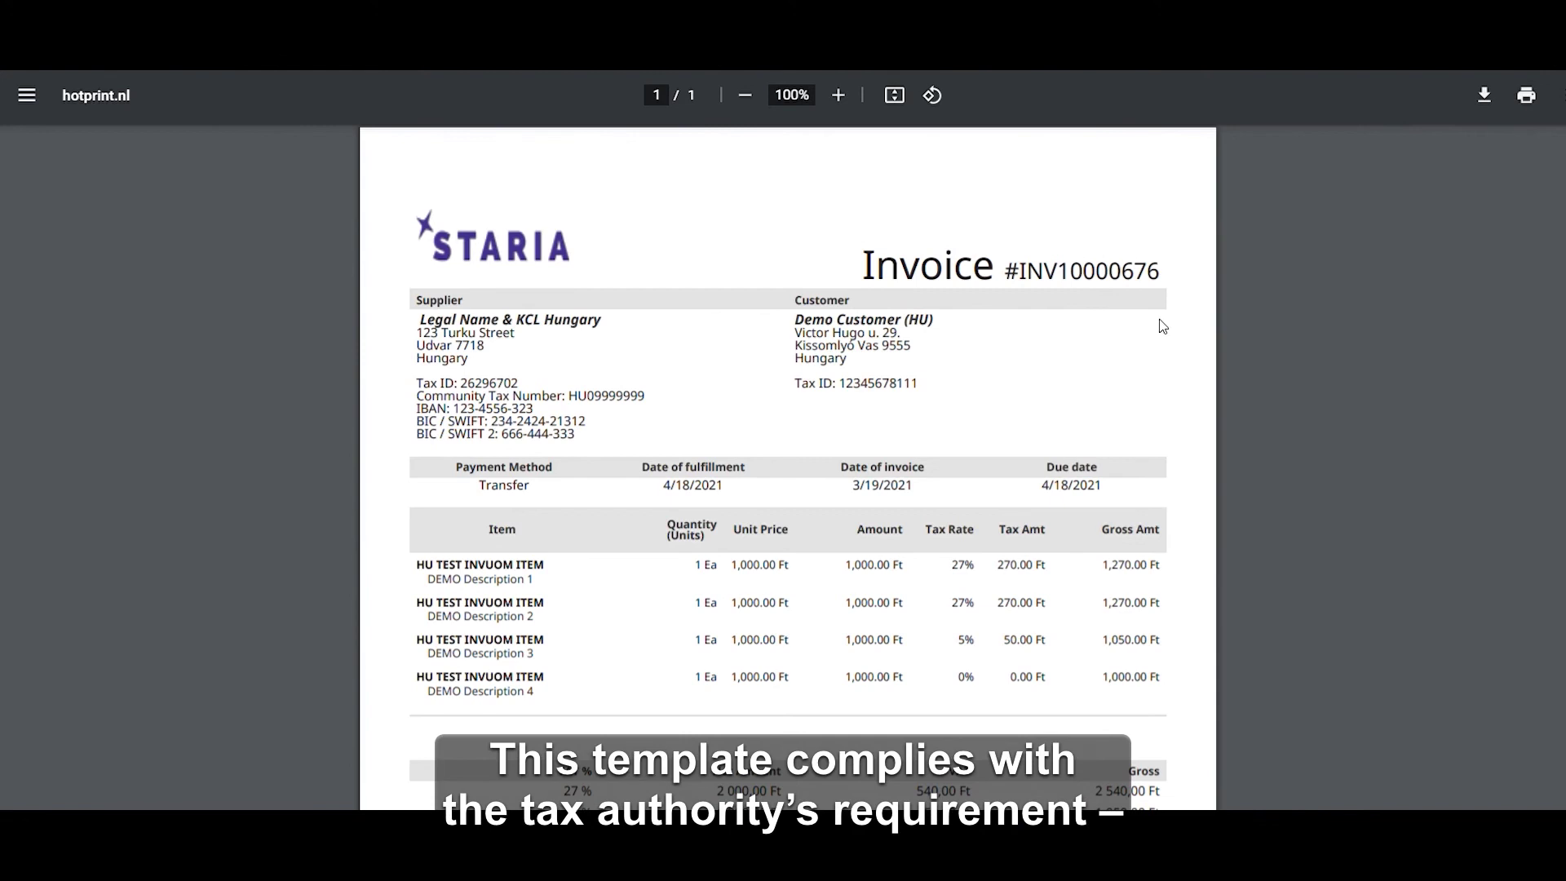
pyautogui.scroll(-3, 1162, 327)
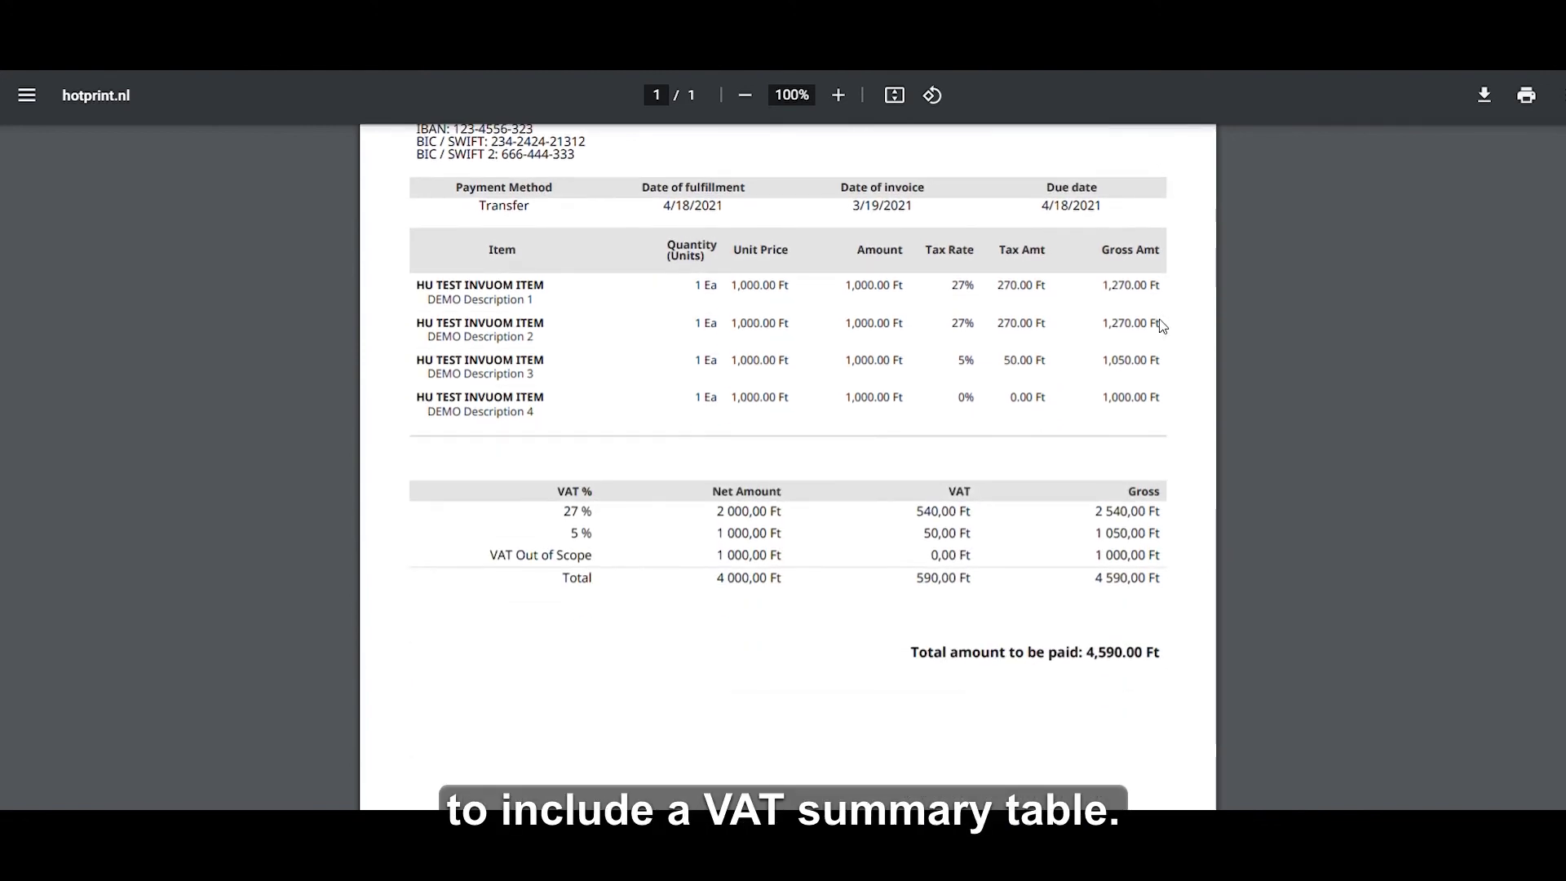
pyautogui.scroll(-2, 1163, 326)
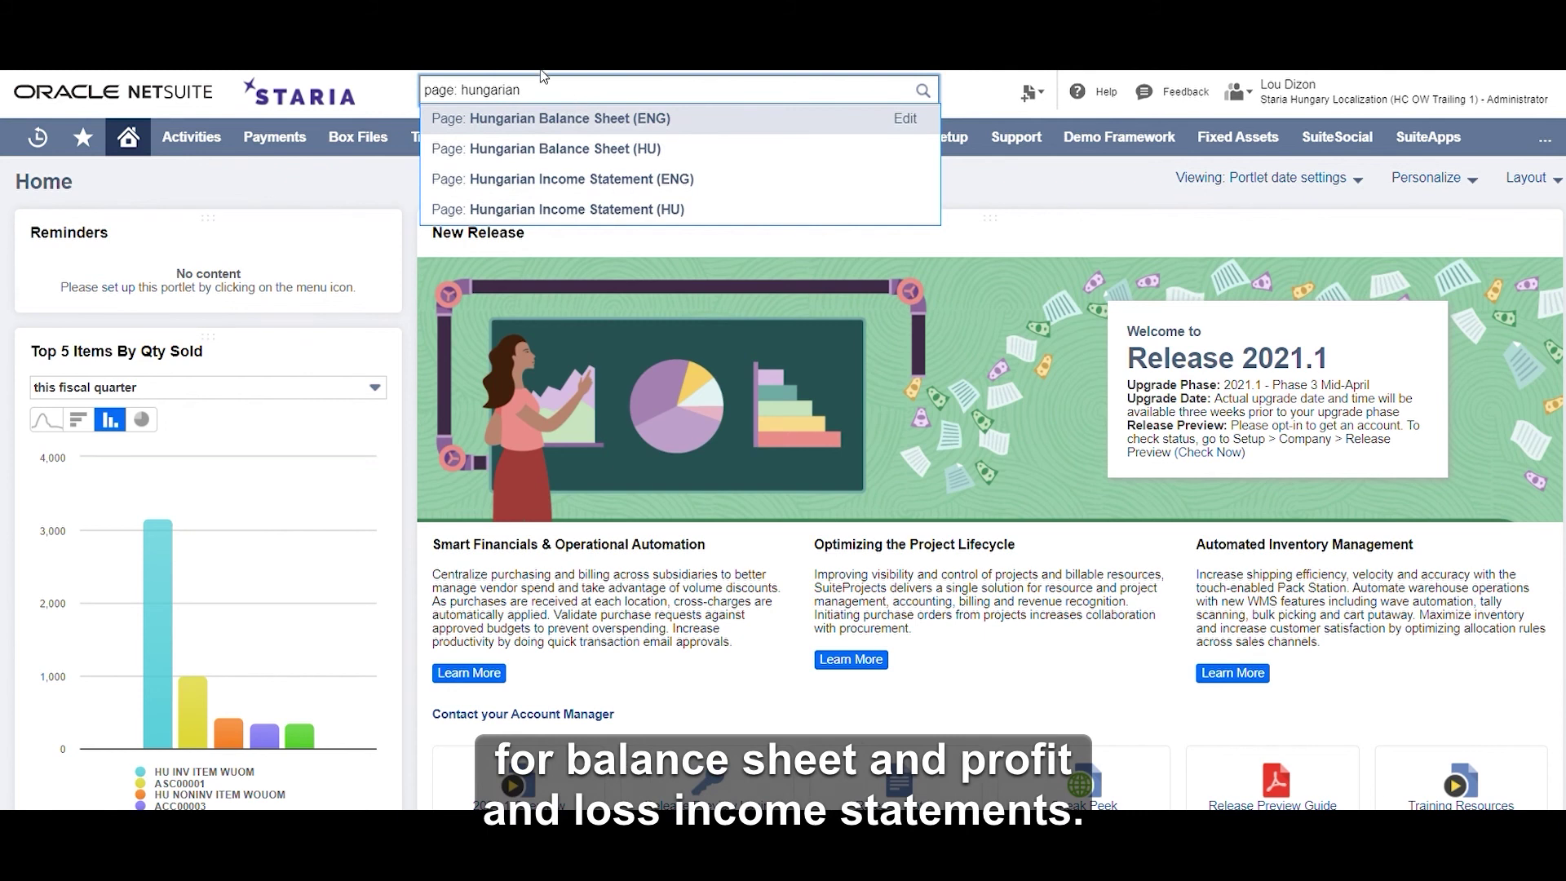
# Step: Open the Hungarian Balance Sheet (HU) report and look through its rows and those of the Hungarian Income Statement (HU)
pyautogui.click(565, 148)
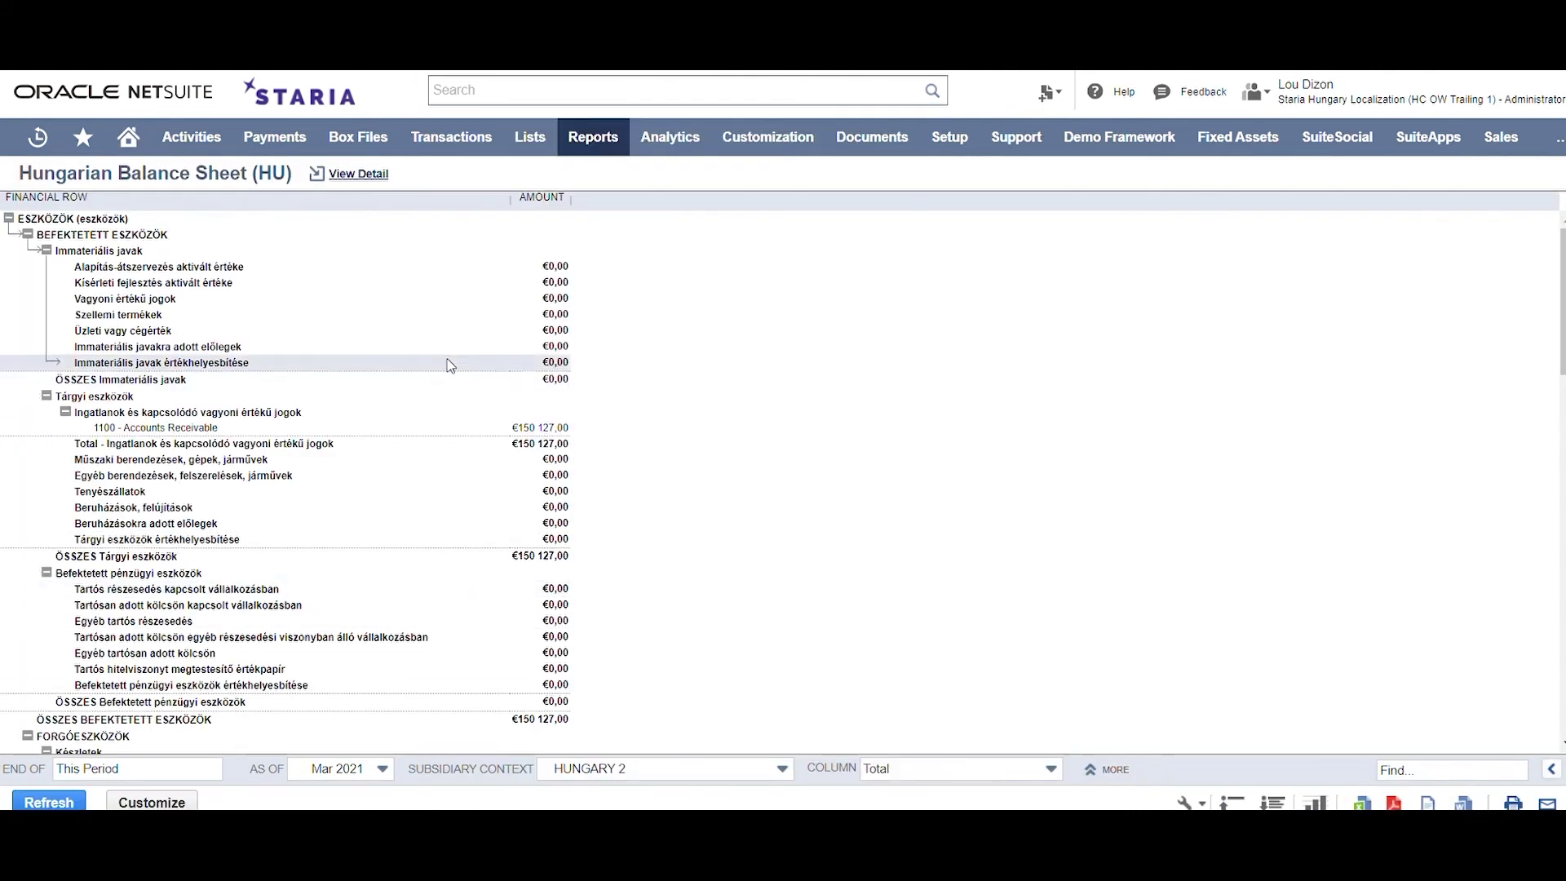
pyautogui.scroll(-6, 431, 356)
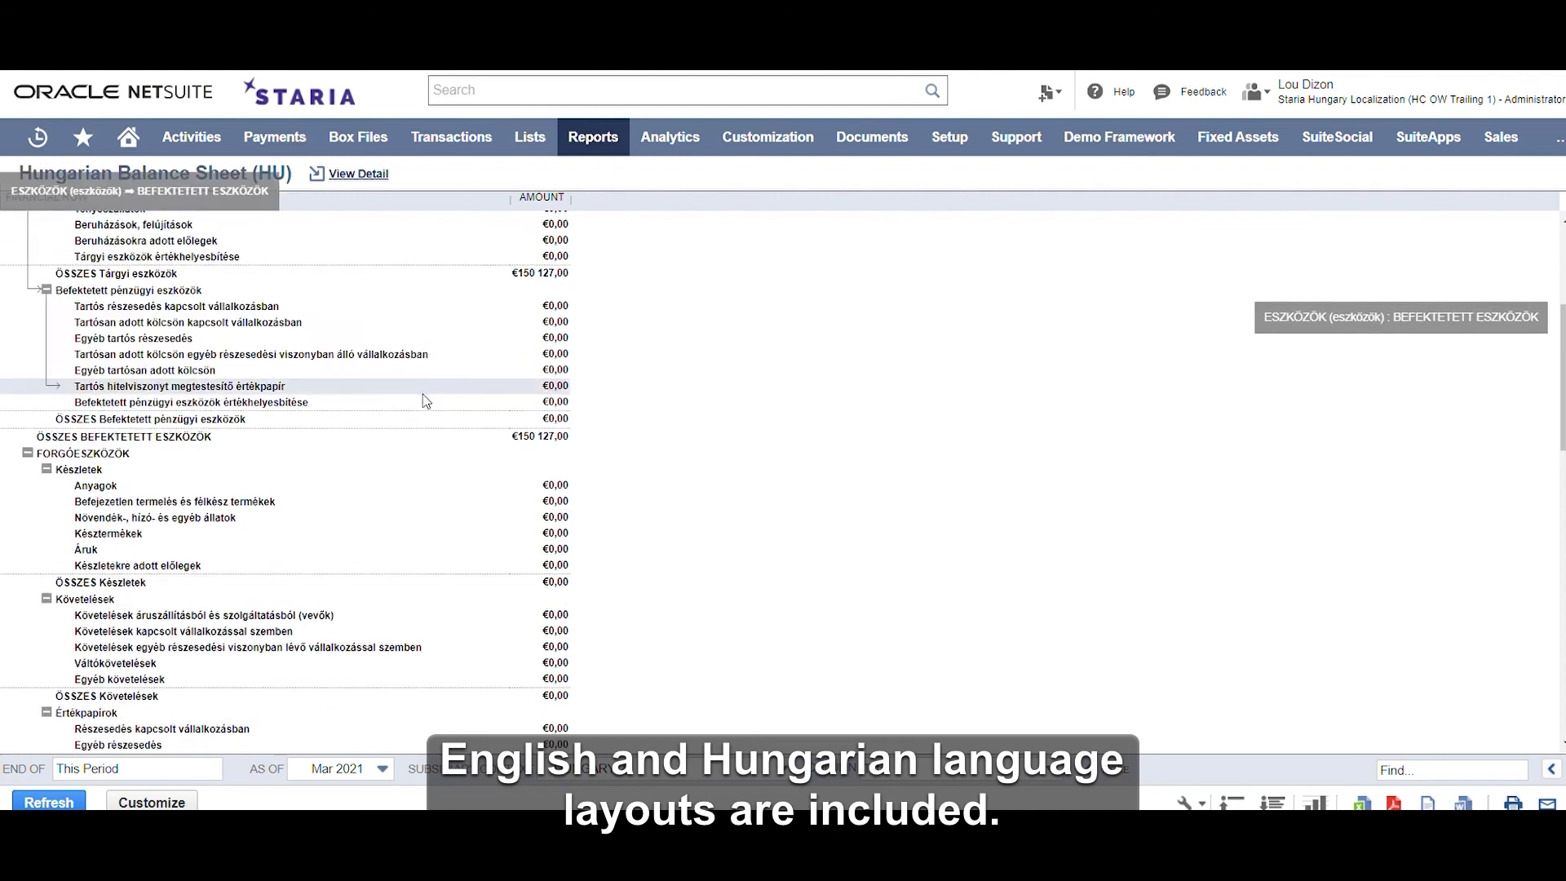
pyautogui.scroll(-15, 418, 462)
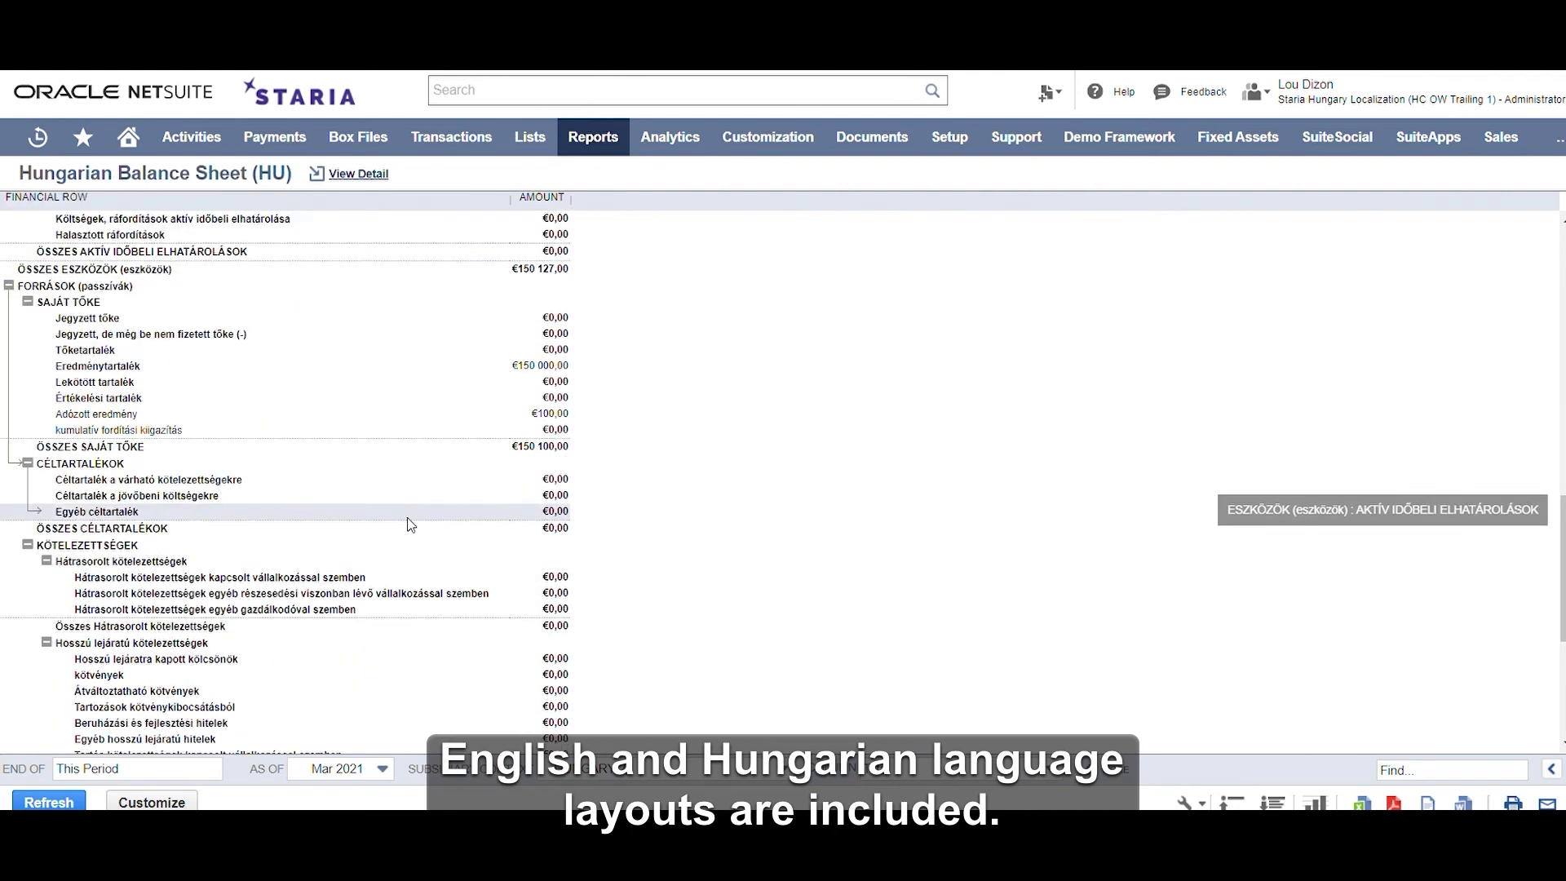
pyautogui.scroll(-2, 416, 551)
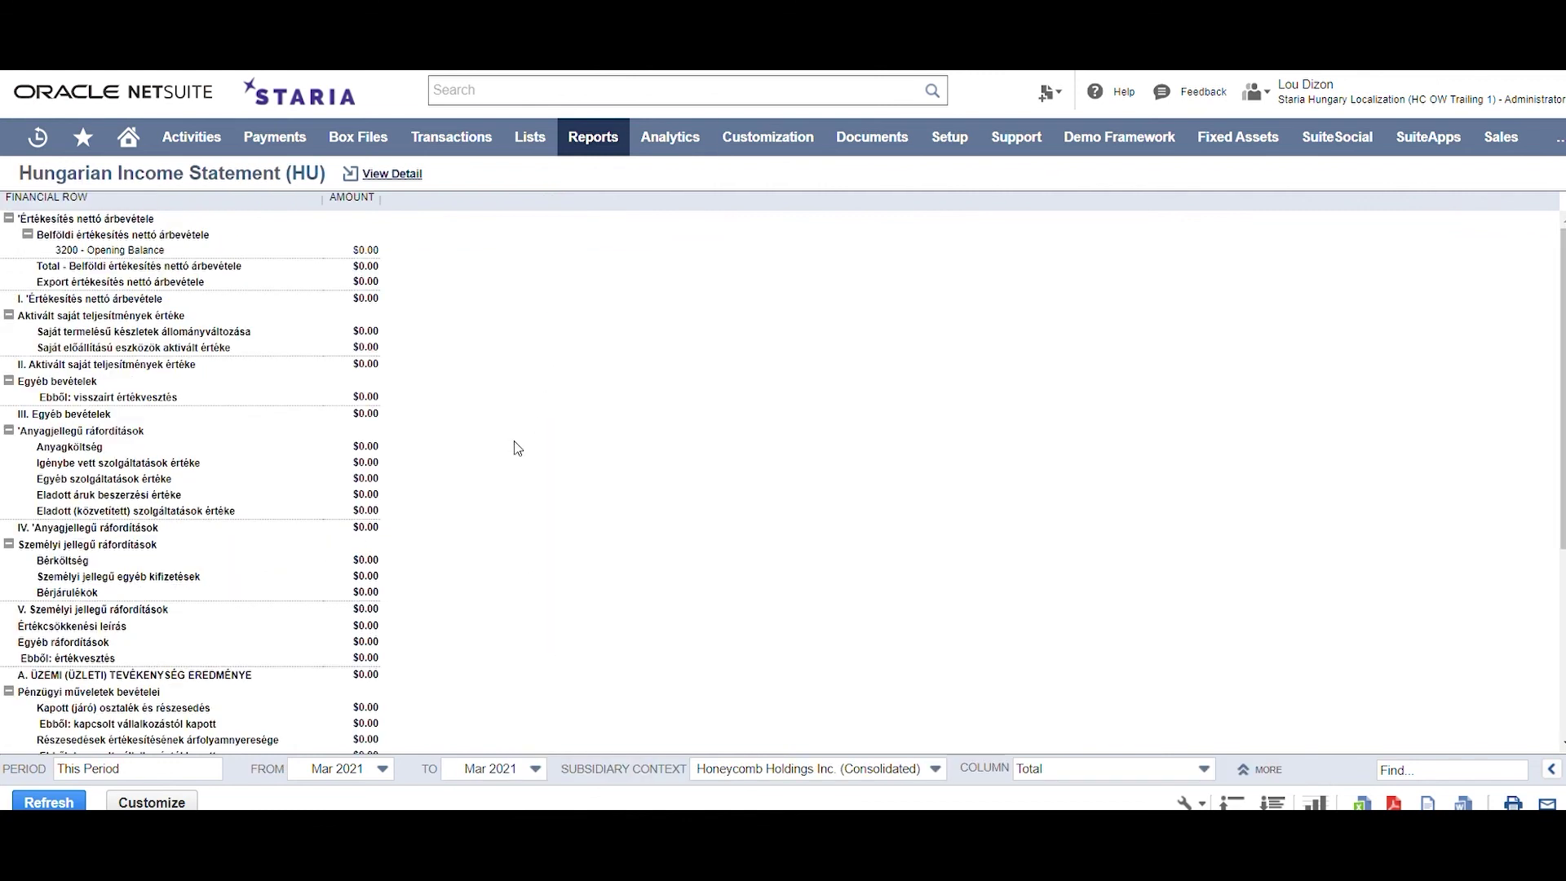
pyautogui.scroll(-5, 516, 440)
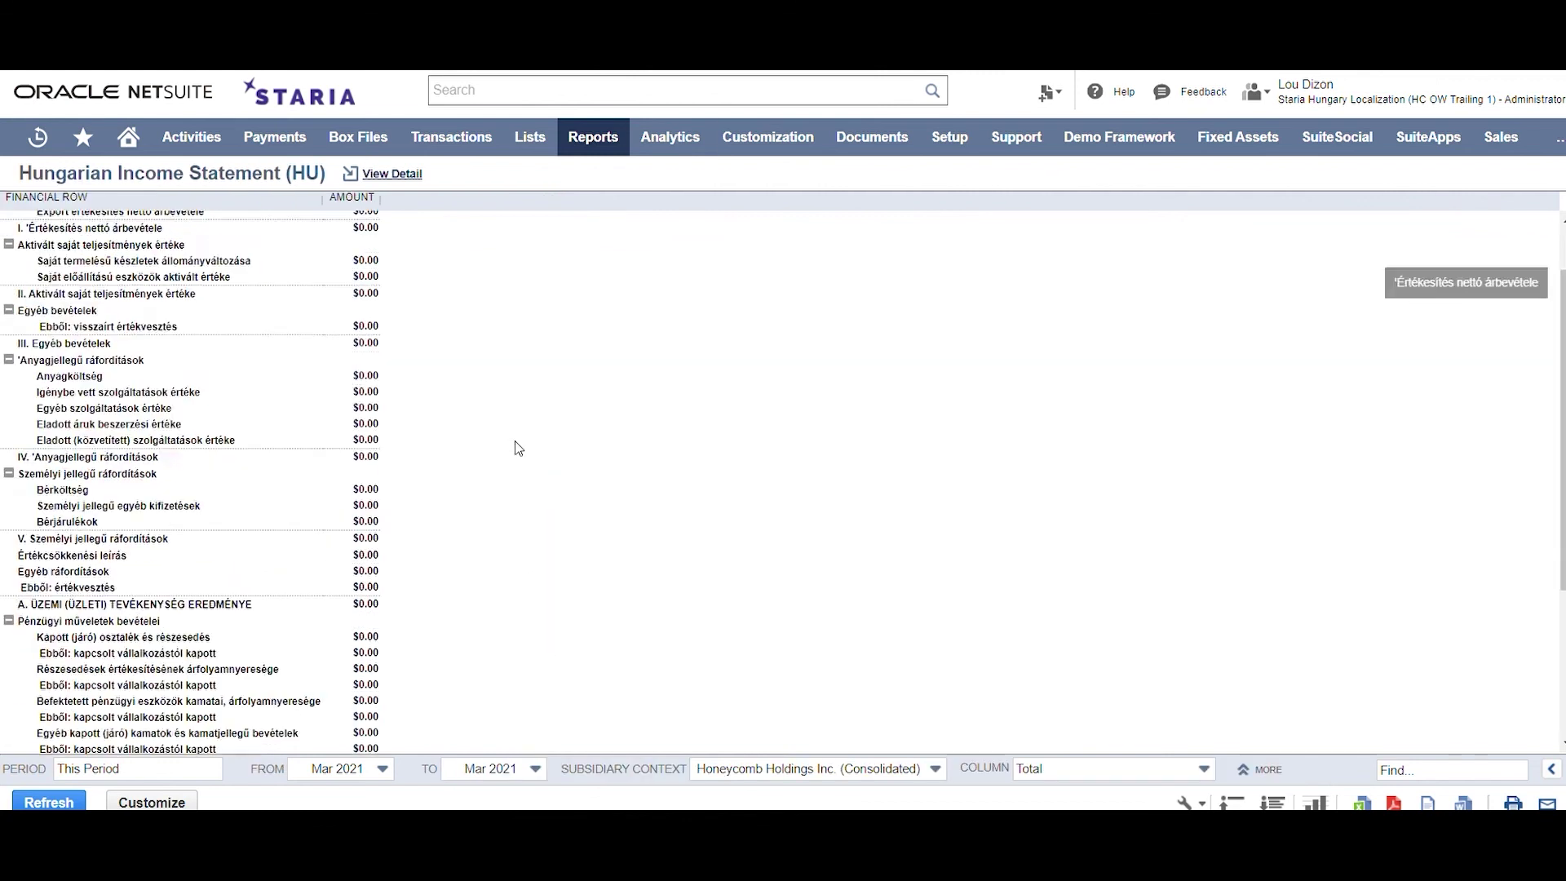